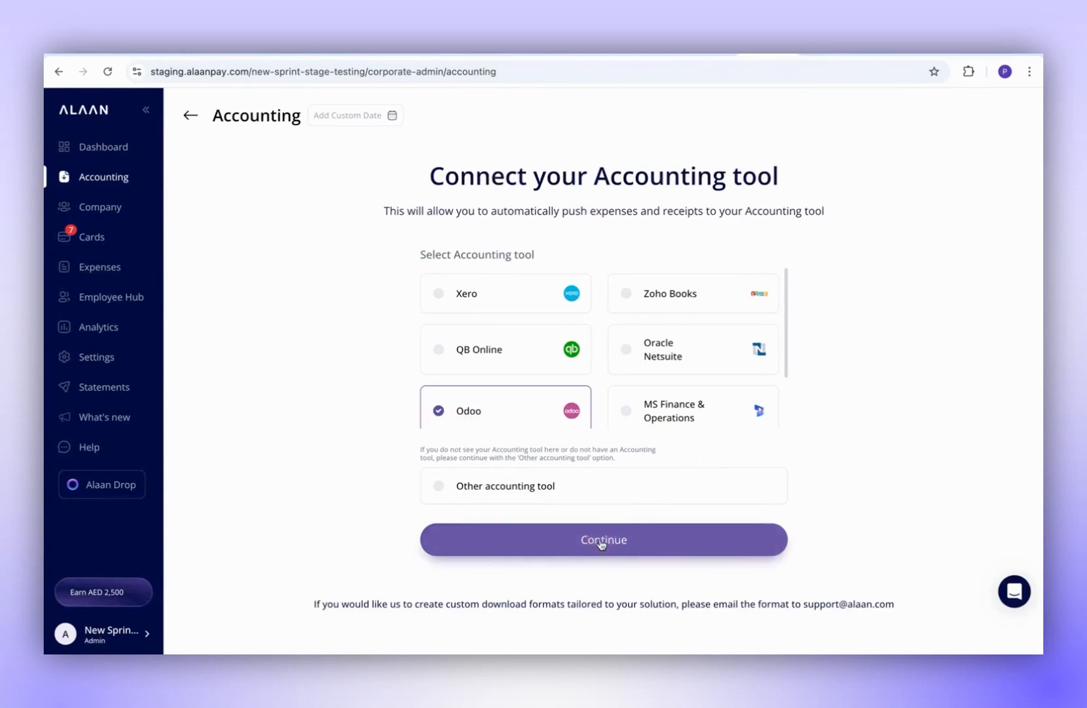
# - Choose Odoo as the accounting tool and review the How it works explanation
pyautogui.click(601, 541)
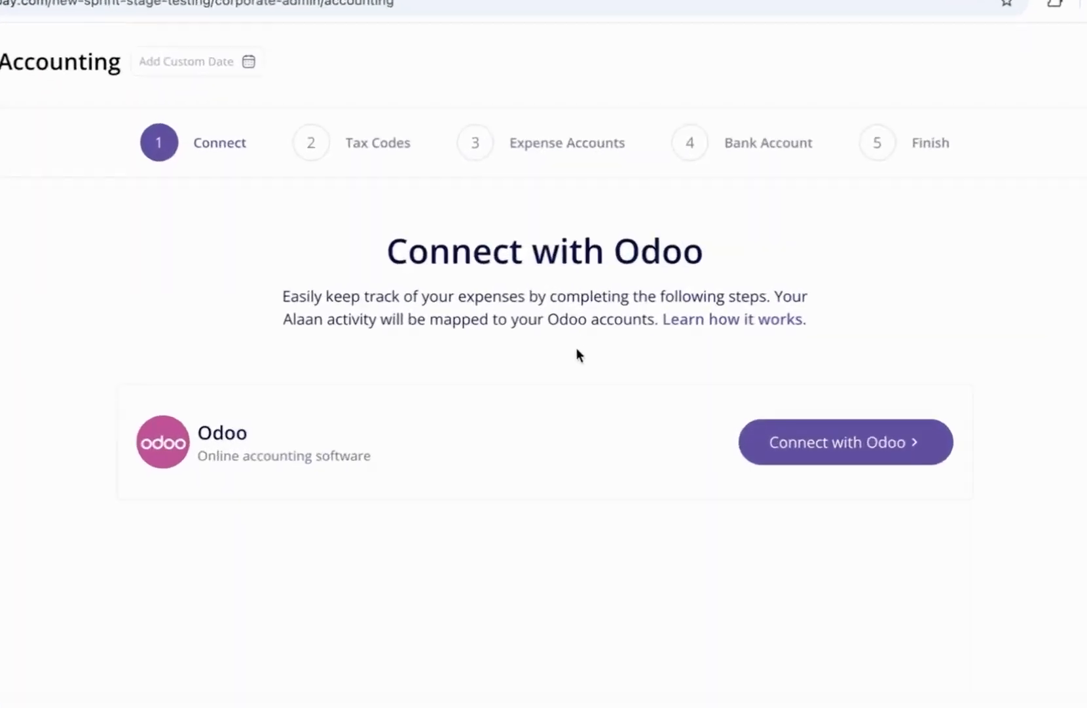
pyautogui.click(757, 342)
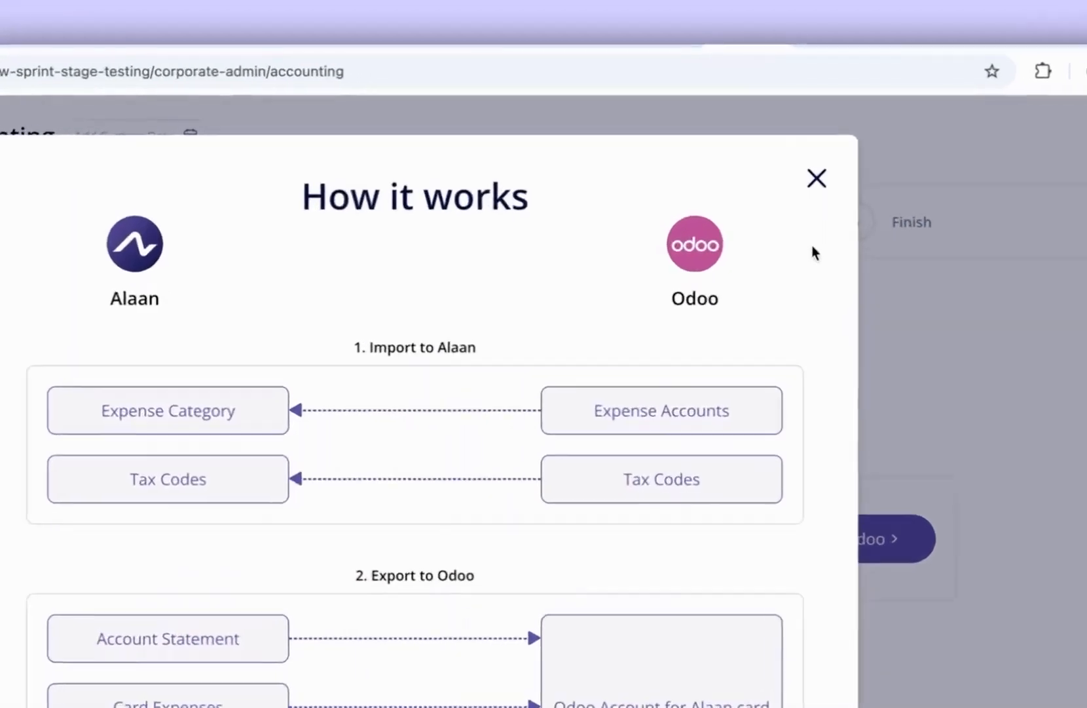
pyautogui.click(815, 143)
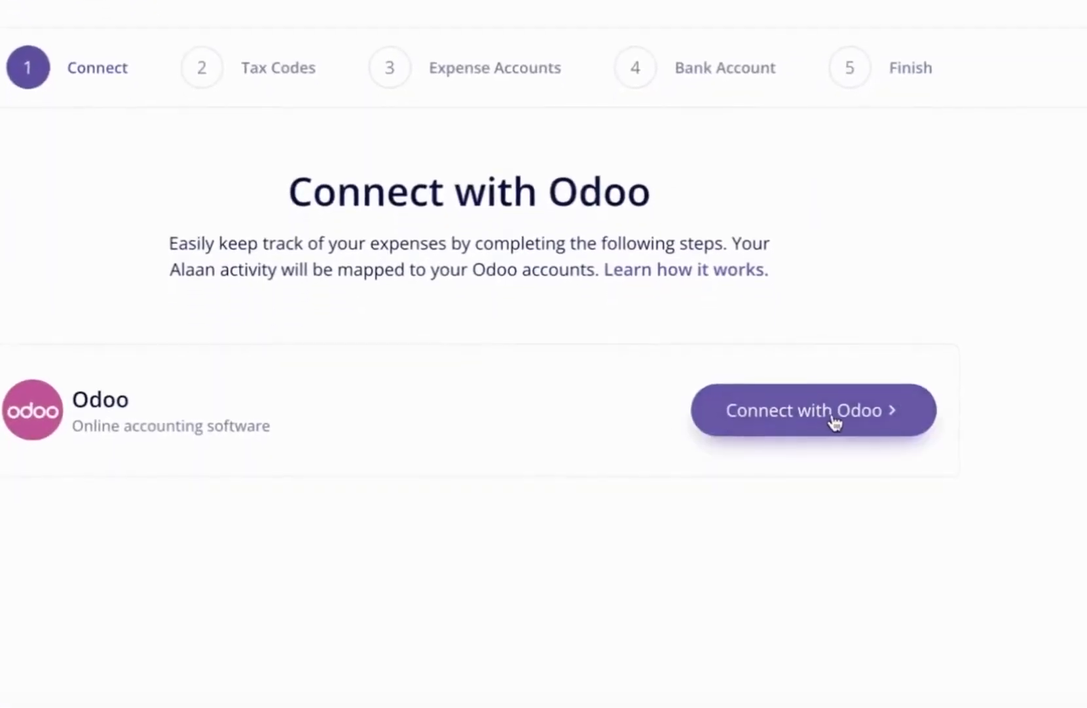
# - Start the Odoo connection, log in to the Odoo site, and select its web address
pyautogui.click(832, 423)
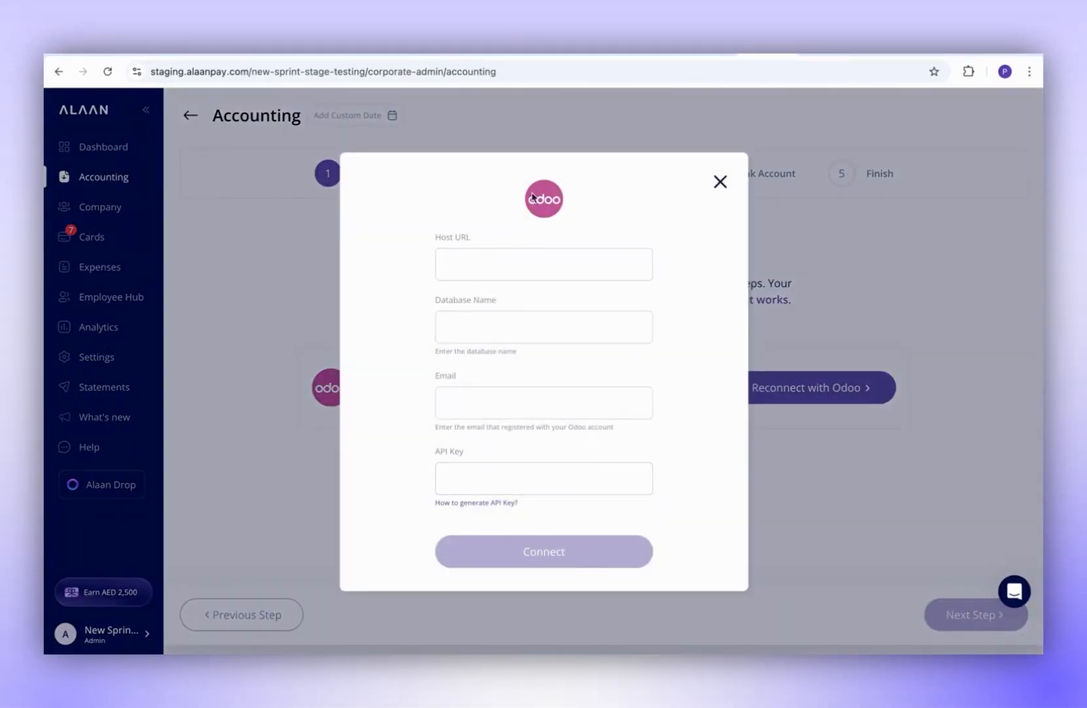
pyautogui.click(943, 56)
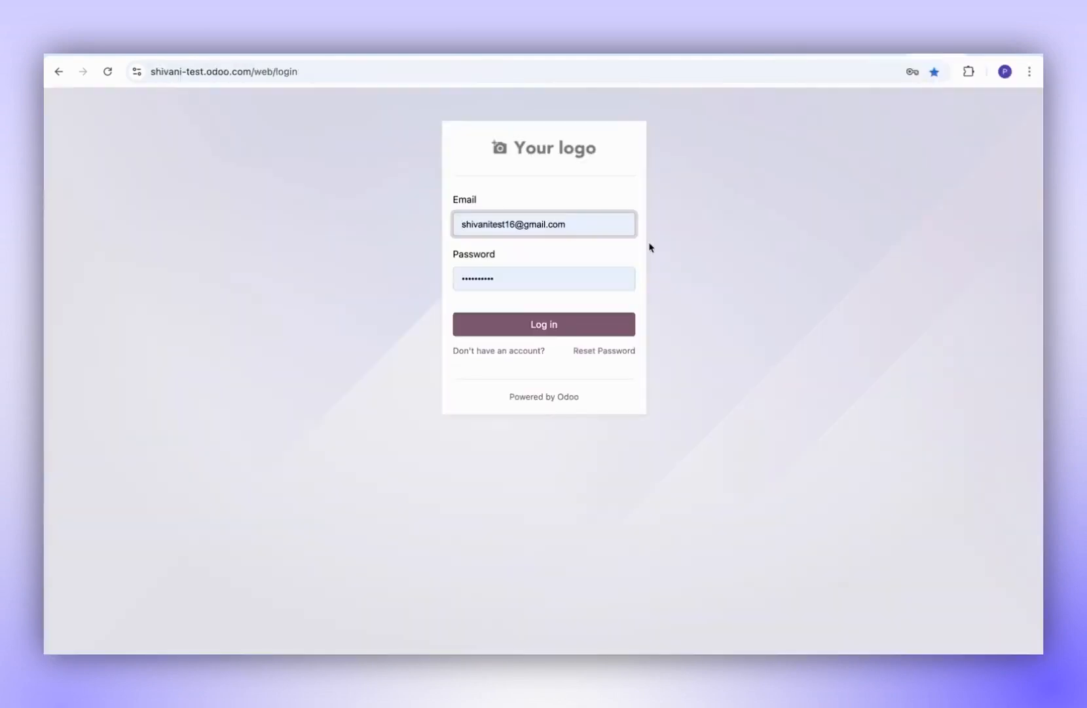
pyautogui.click(542, 326)
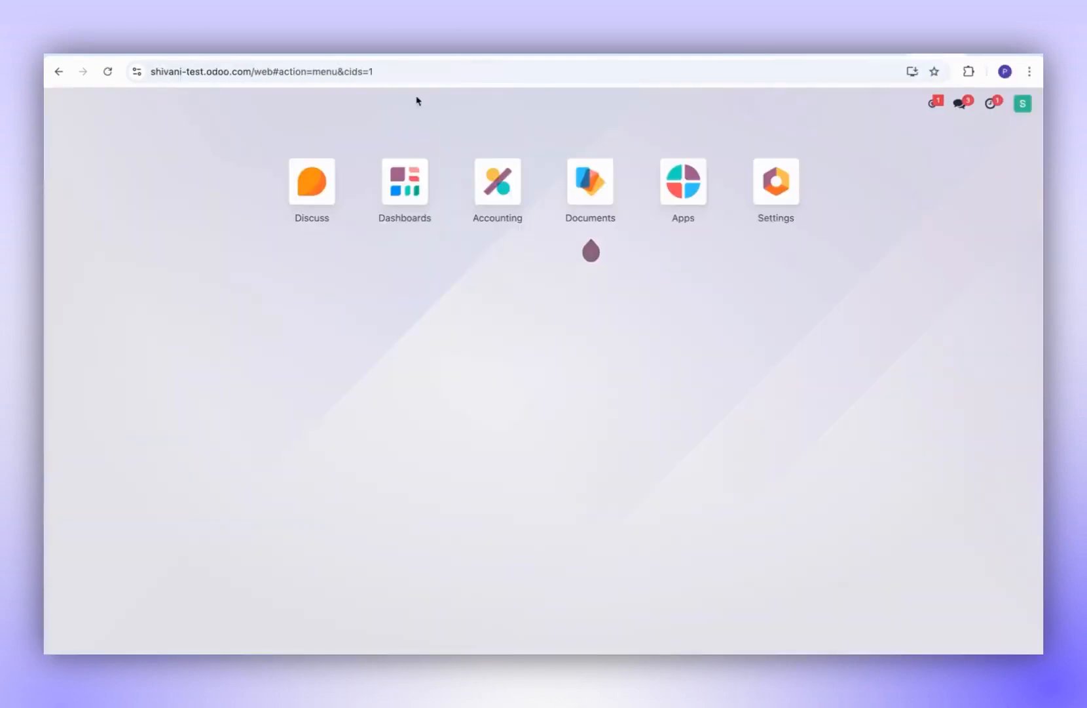
pyautogui.click(238, 72)
pyautogui.moveTo(151, 70); pyautogui.dragTo(283, 76)
pyautogui.hotkey('ctrl', 'c')
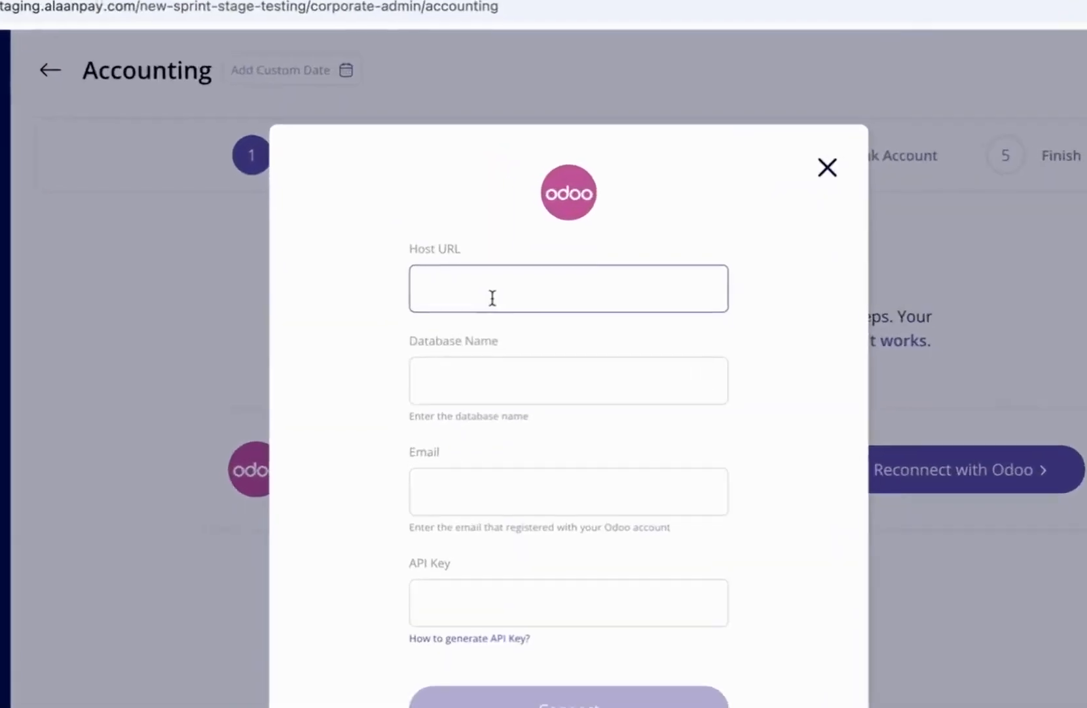
# - Paste the Odoo site address as Host URL and copy its database name into Database Name
pyautogui.click(490, 296)
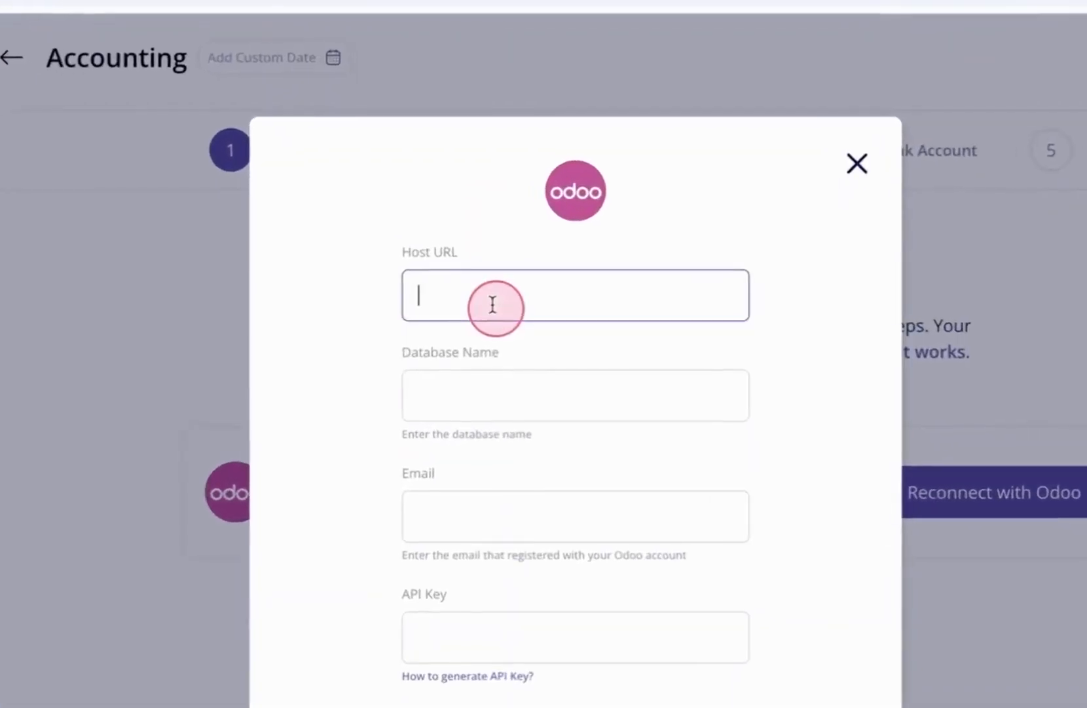
pyautogui.hotkey('ctrl', 'v')
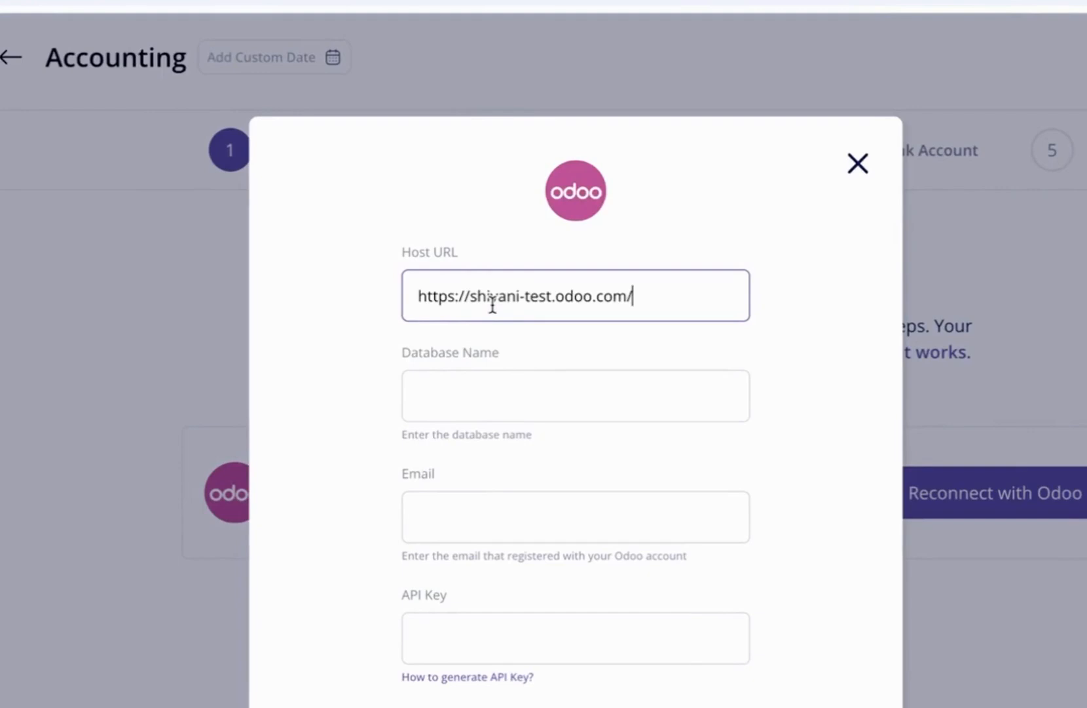
pyautogui.click(474, 377)
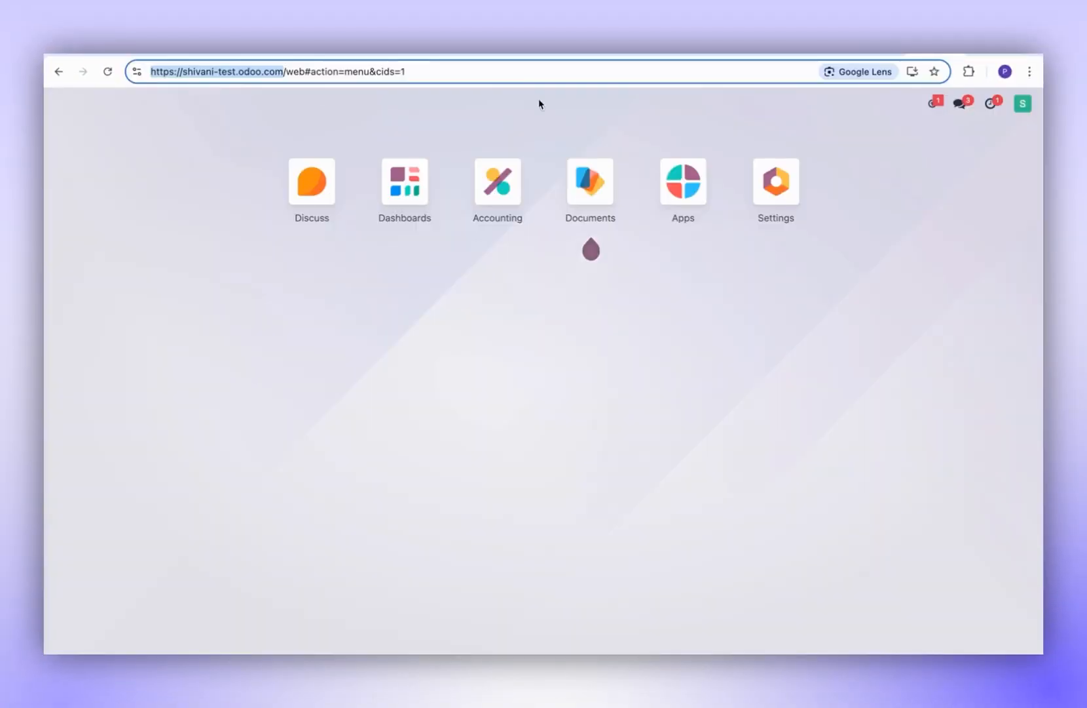
pyautogui.click(259, 78)
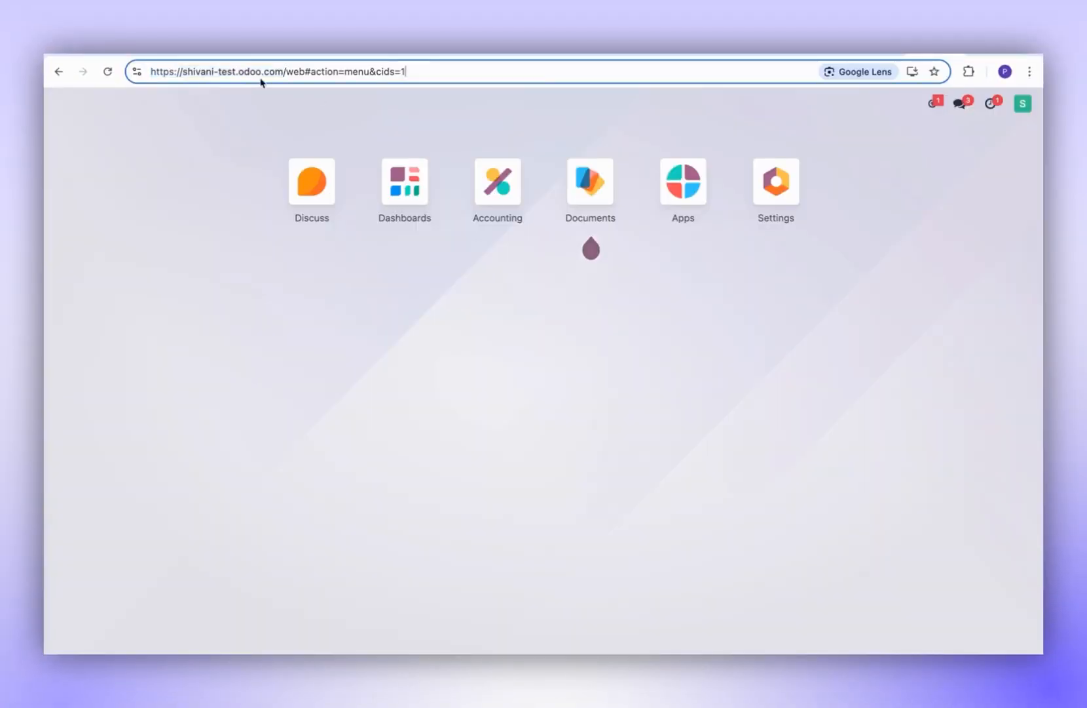
pyautogui.moveTo(182, 73); pyautogui.dragTo(235, 73)
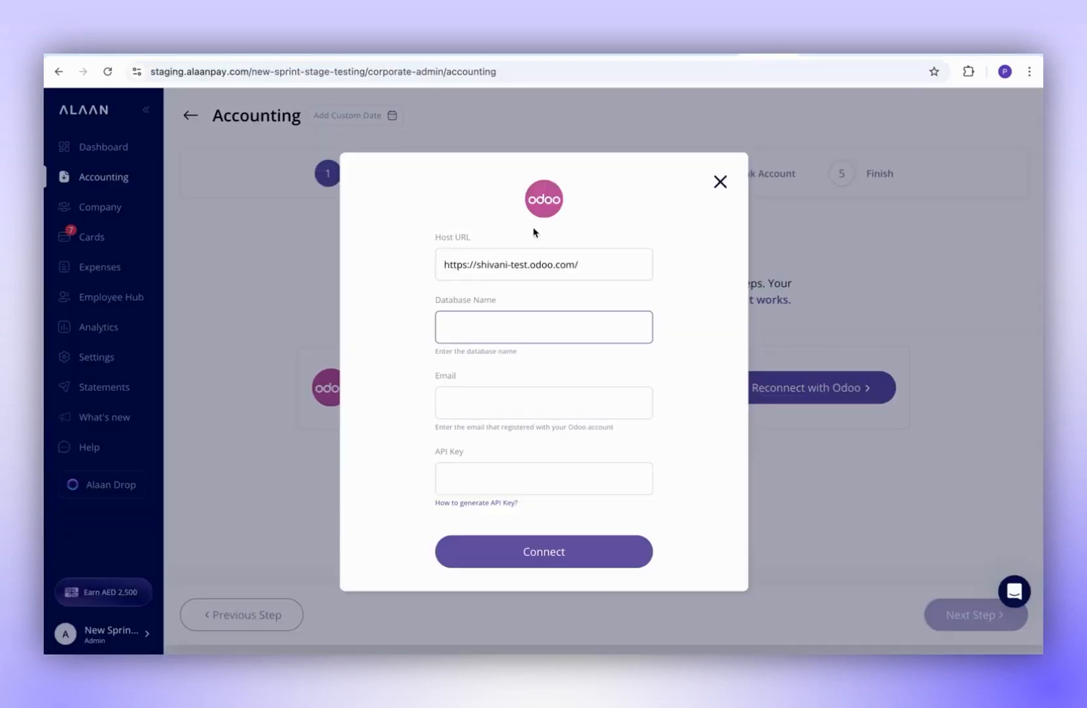
pyautogui.write('shivani-test')
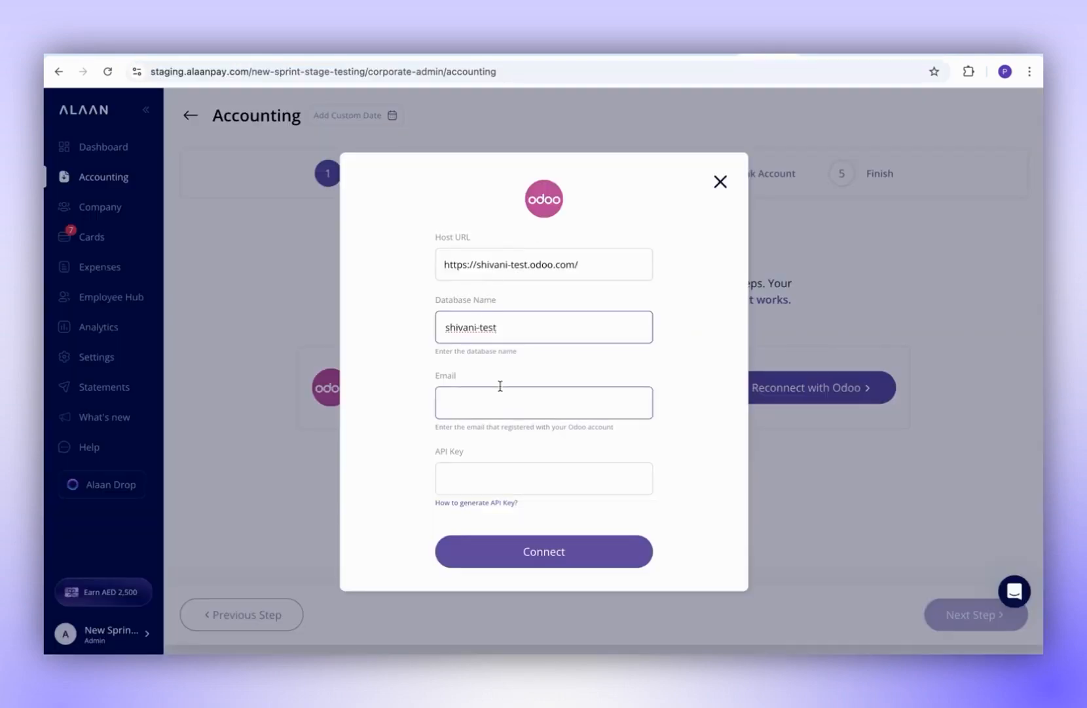
# - Enter the Odoo account e-mail address in the email field
pyautogui.click(484, 402)
pyautogui.write('prsg')
pyautogui.press('BackSpace')
pyautogui.press('BackSpace')
pyautogui.press('BackSpace')
pyautogui.press('BackSpace')
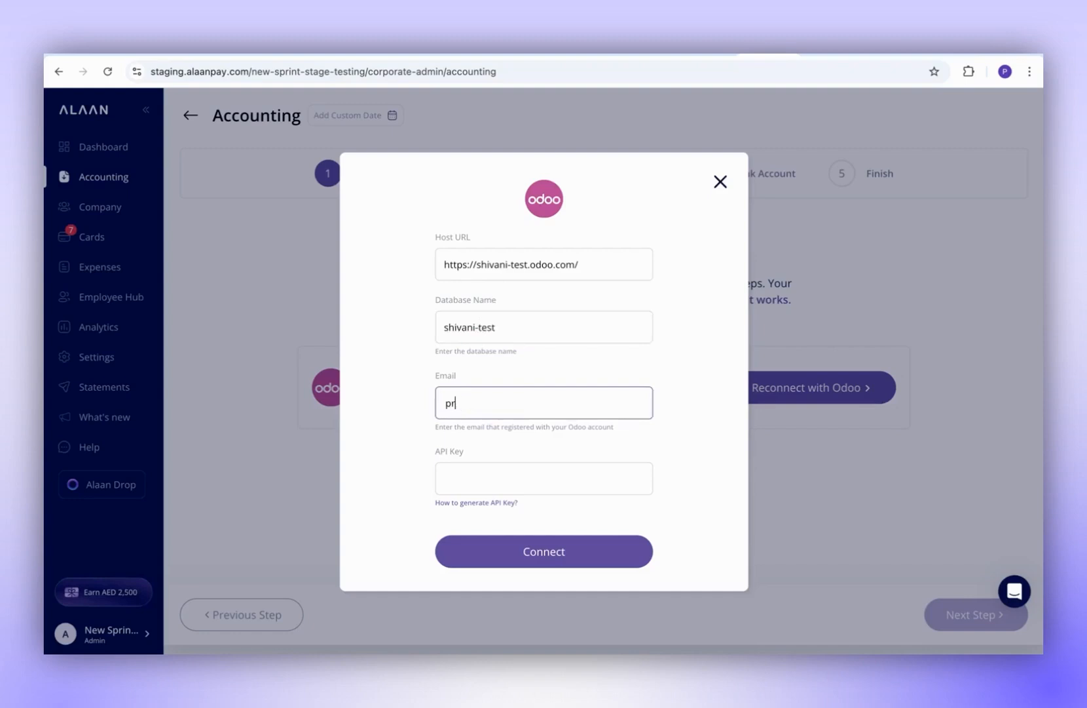
# - Open Account Security in the Odoo user preferences and start a new API key
pyautogui.click(474, 478)
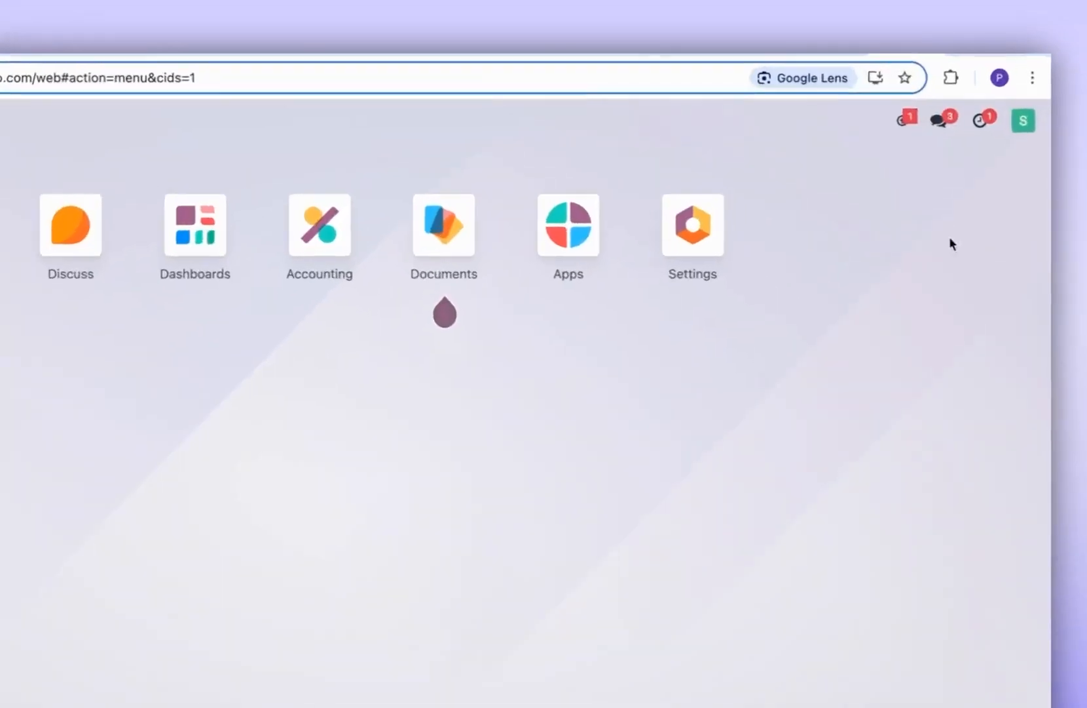
pyautogui.click(1022, 103)
pyautogui.click(948, 313)
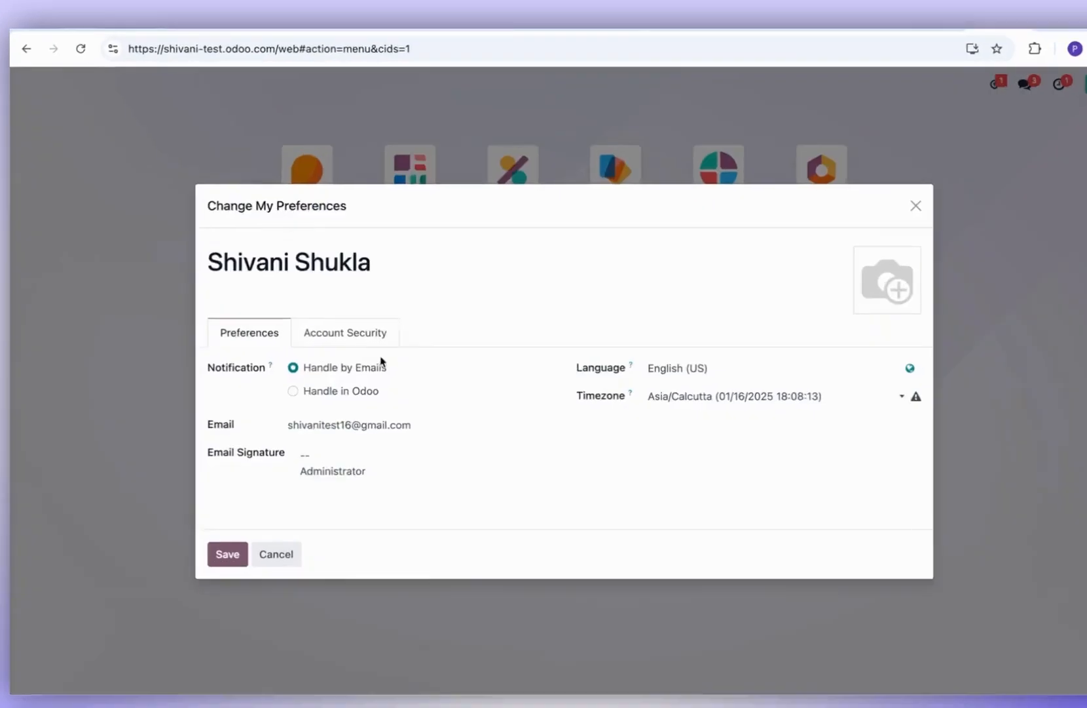
pyautogui.click(331, 320)
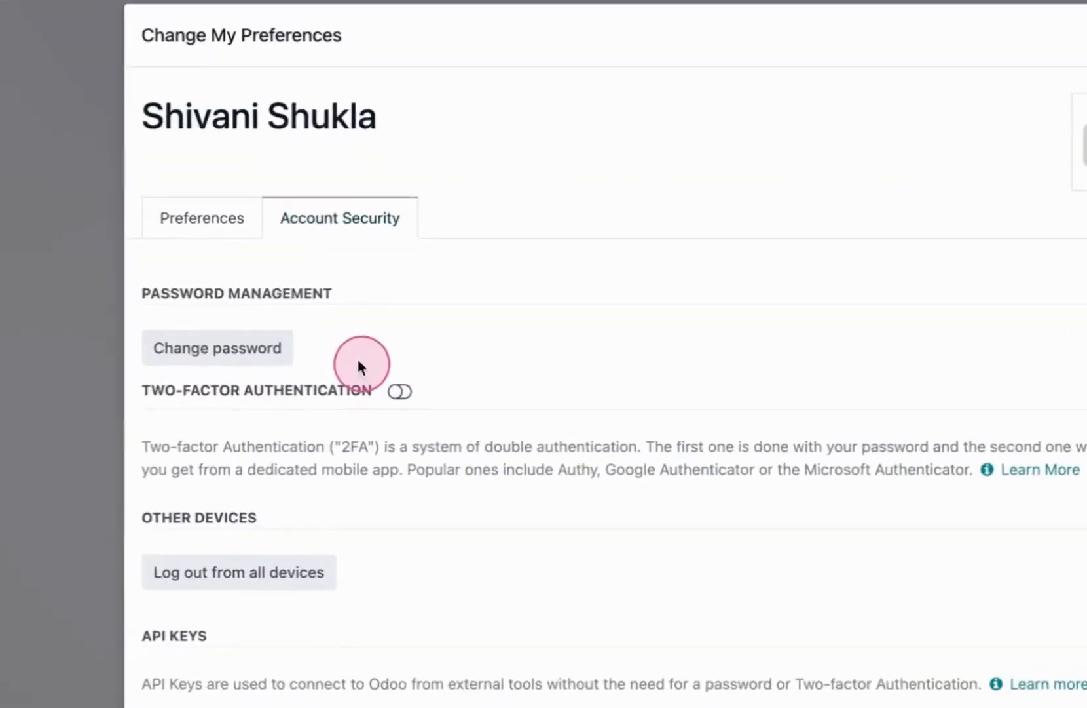
pyautogui.scroll(-10, 409, 484)
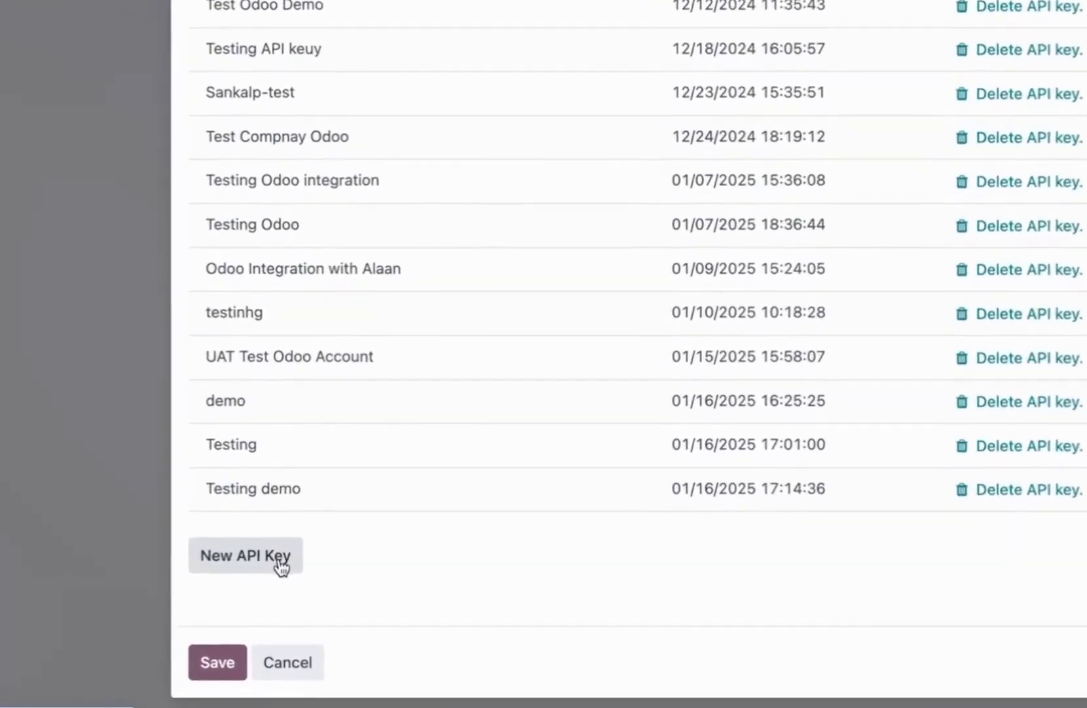
pyautogui.click(279, 552)
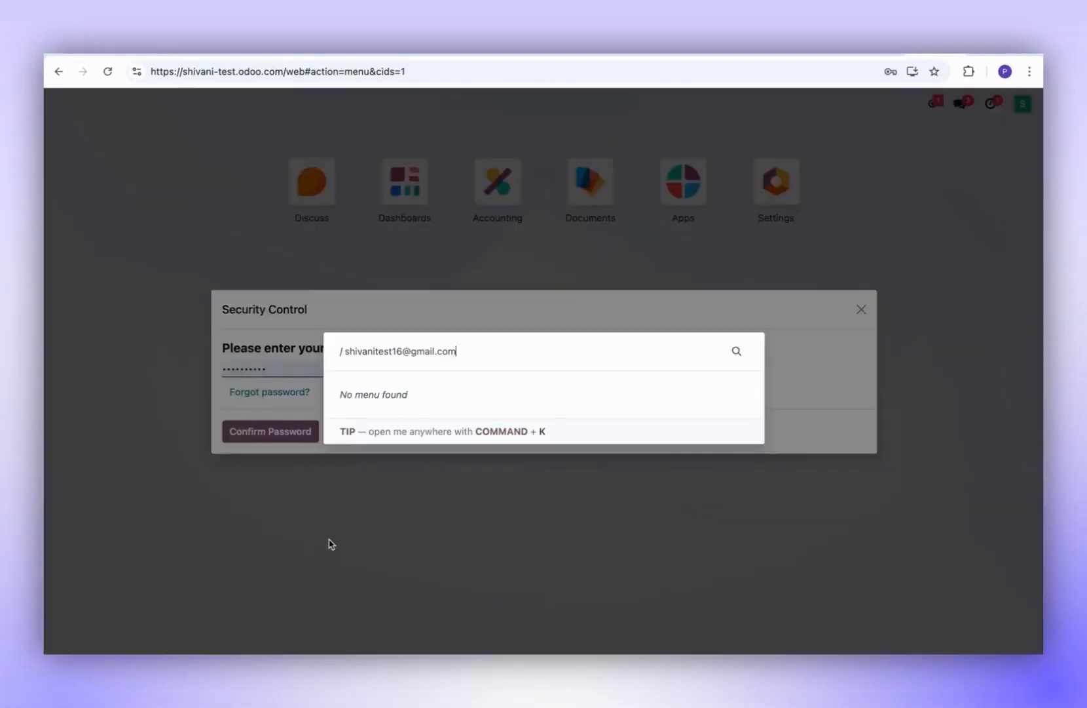
pyautogui.click(574, 490)
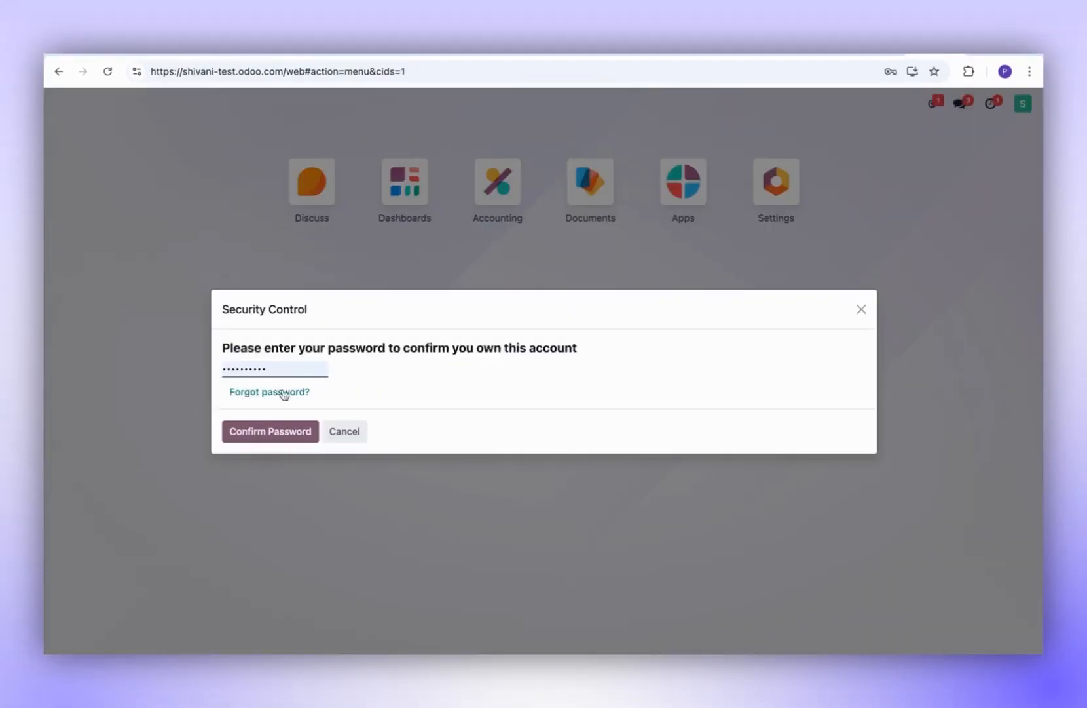
# - Confirm the password, generate an API key named 'Demo testing', and copy it
pyautogui.click(253, 433)
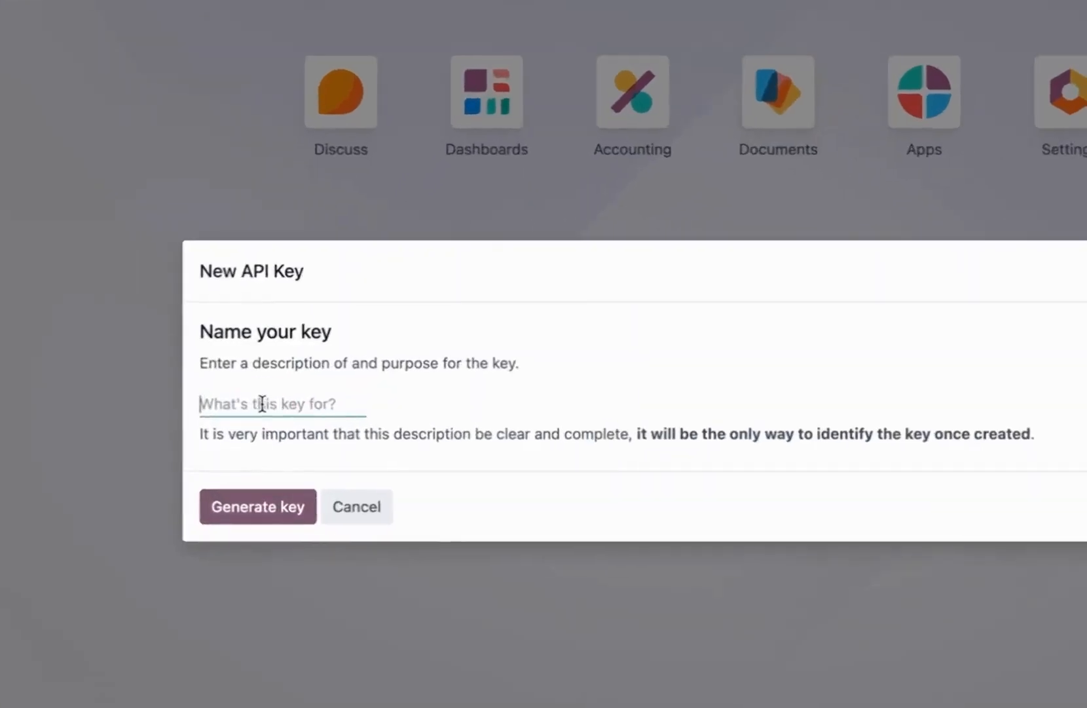
pyautogui.write('Demo t')
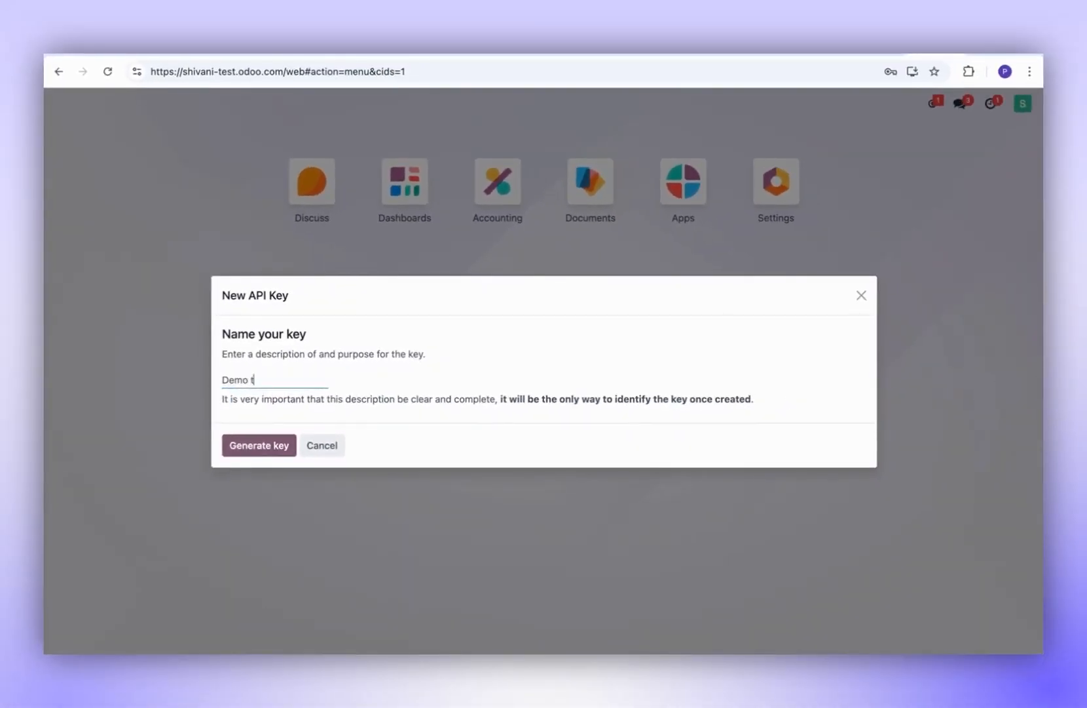
pyautogui.write('esting')
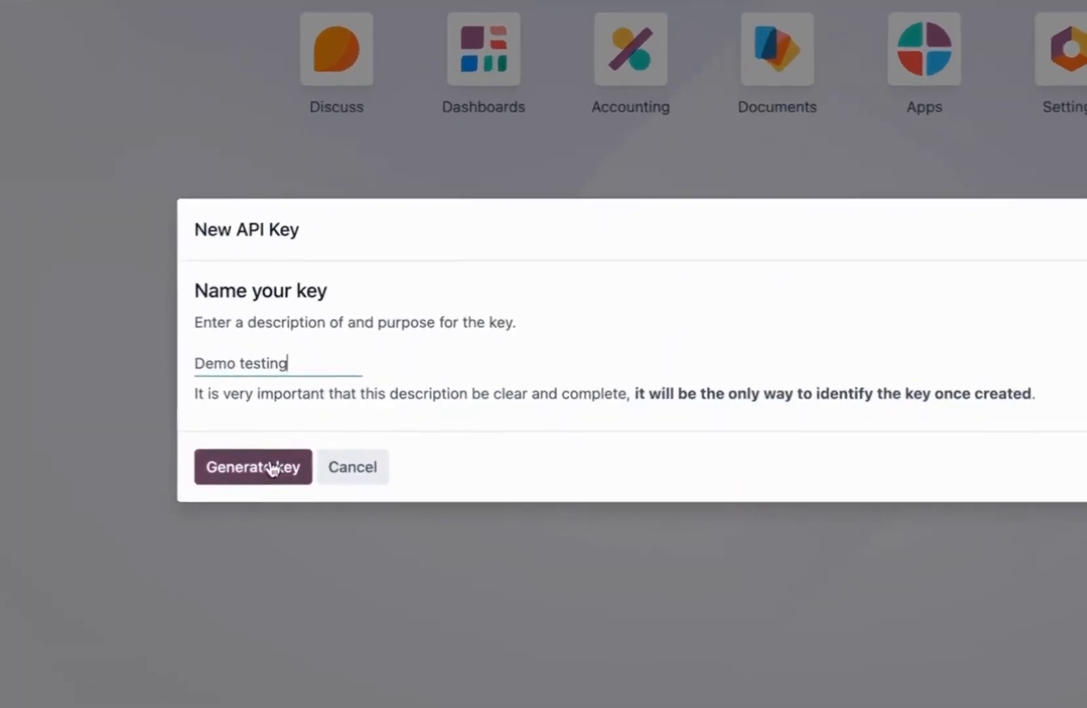
pyautogui.click(271, 445)
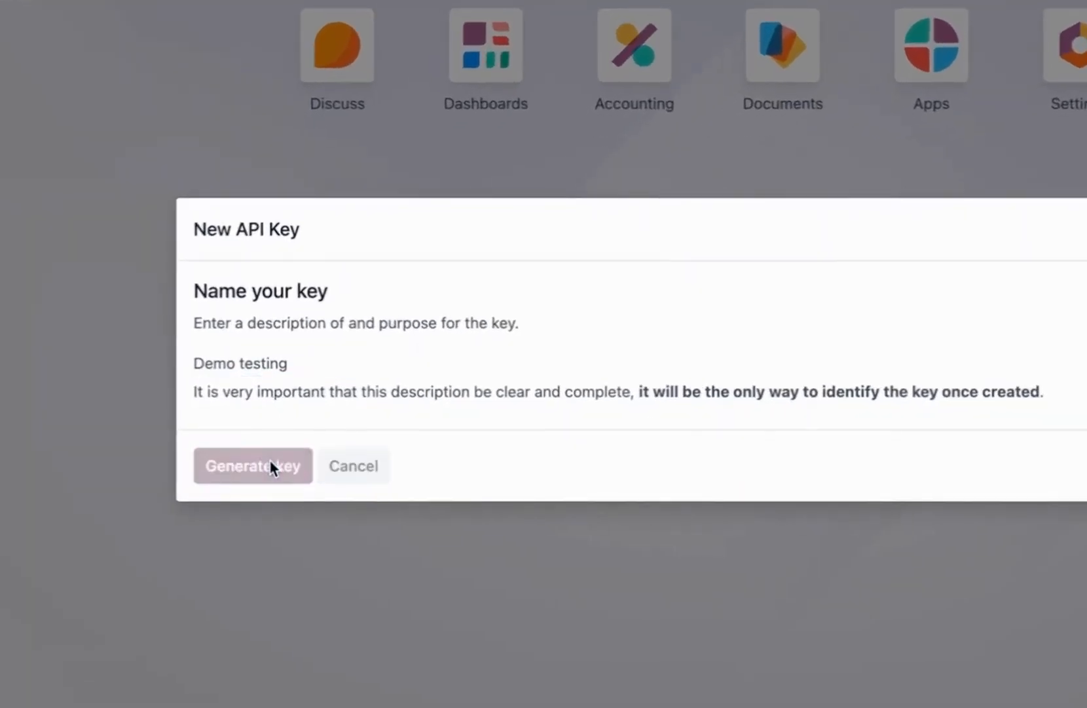
pyautogui.click(194, 346)
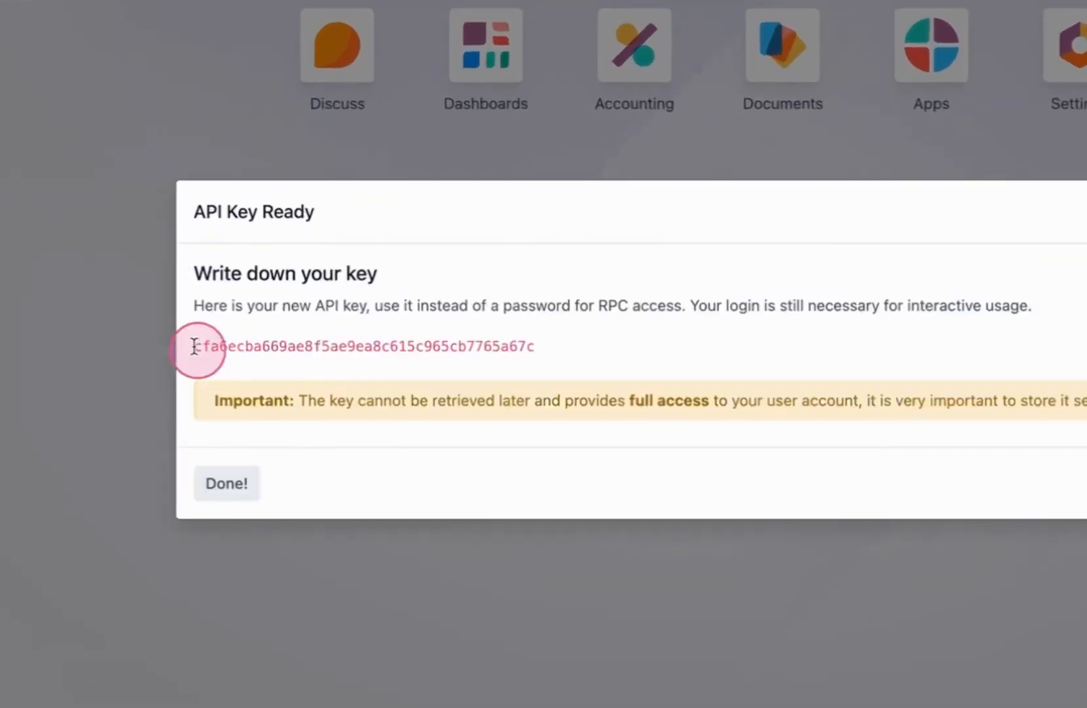
pyautogui.moveTo(194, 345); pyautogui.dragTo(546, 340)
pyautogui.hotkey('ctrl', 'c')
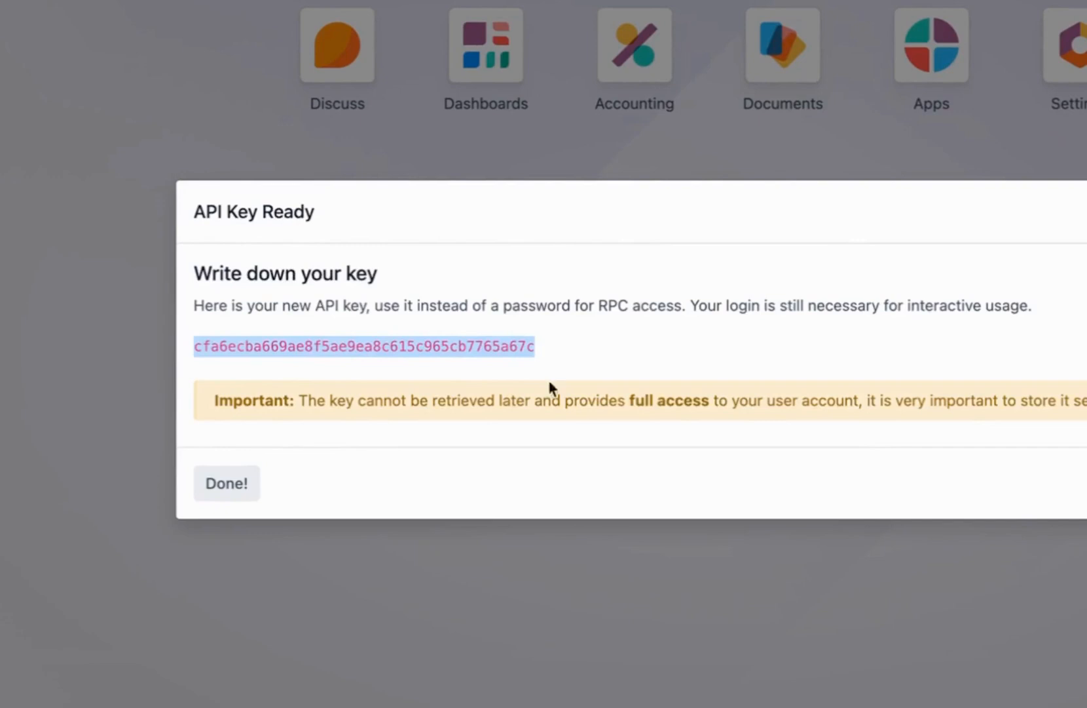
pyautogui.click(570, 601)
pyautogui.click(872, 287)
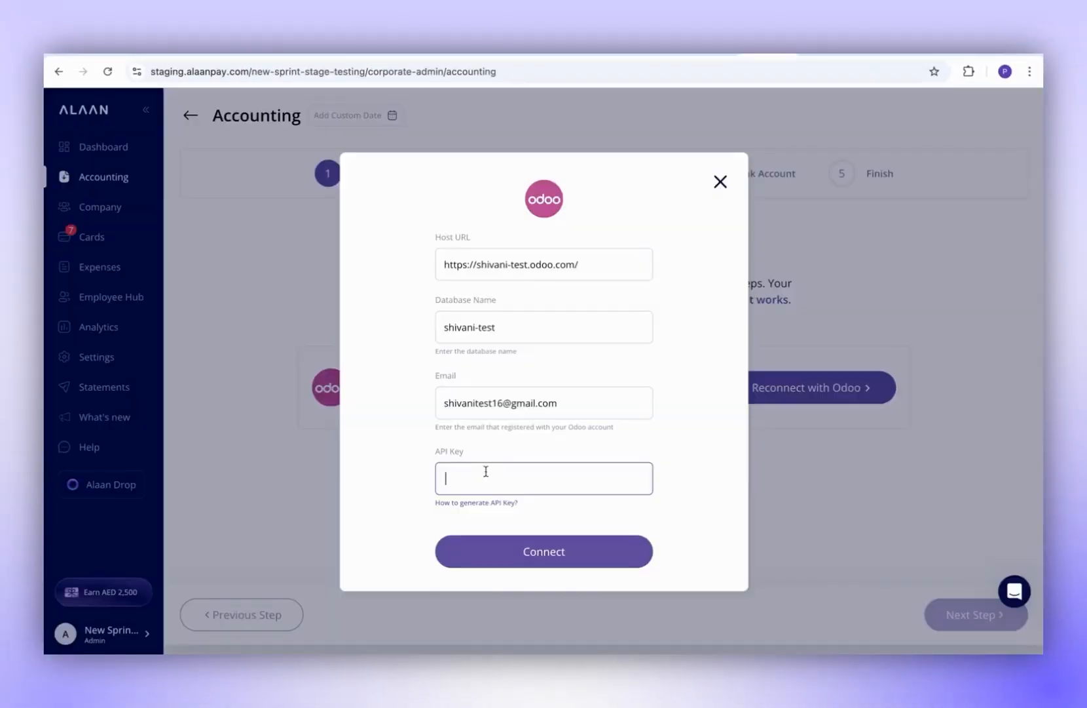
# - Paste the API key to connect, pick the test company, and continue to Tax Codes
pyautogui.hotkey('ctrl', 'v')
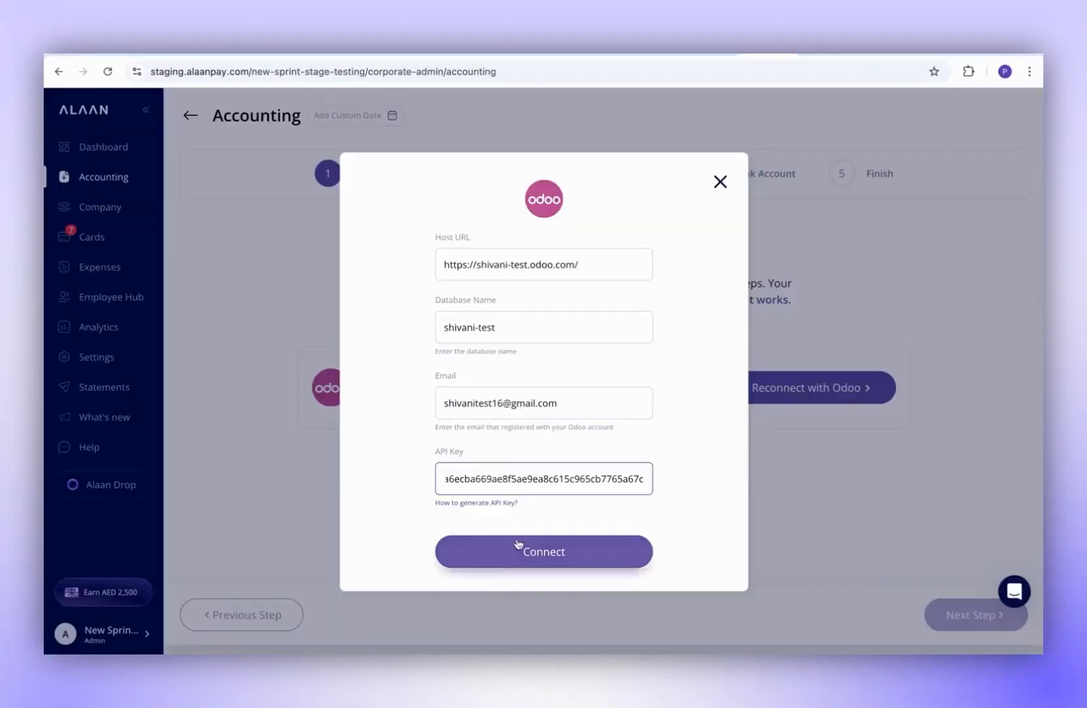
pyautogui.click(549, 554)
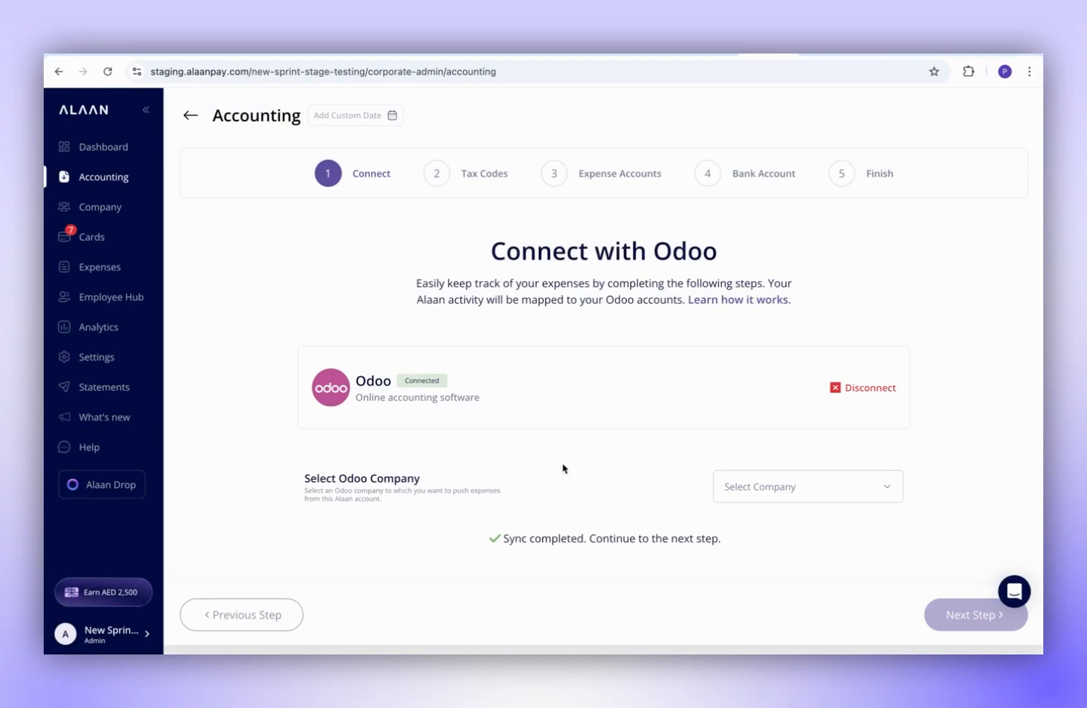
pyautogui.click(769, 487)
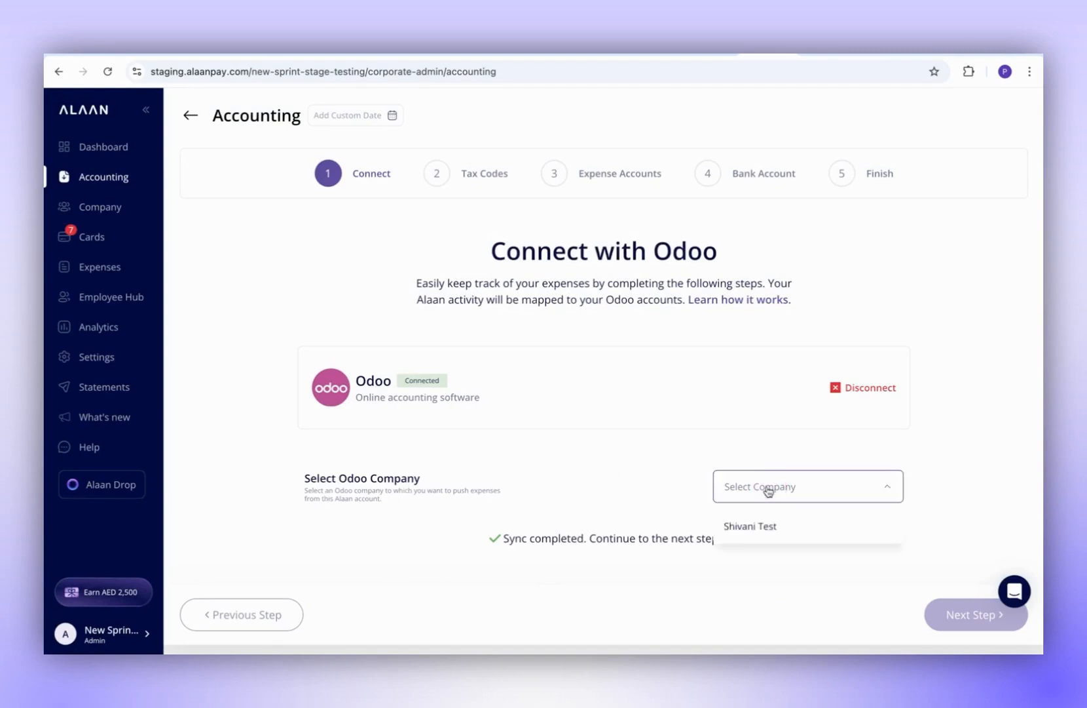
pyautogui.click(754, 526)
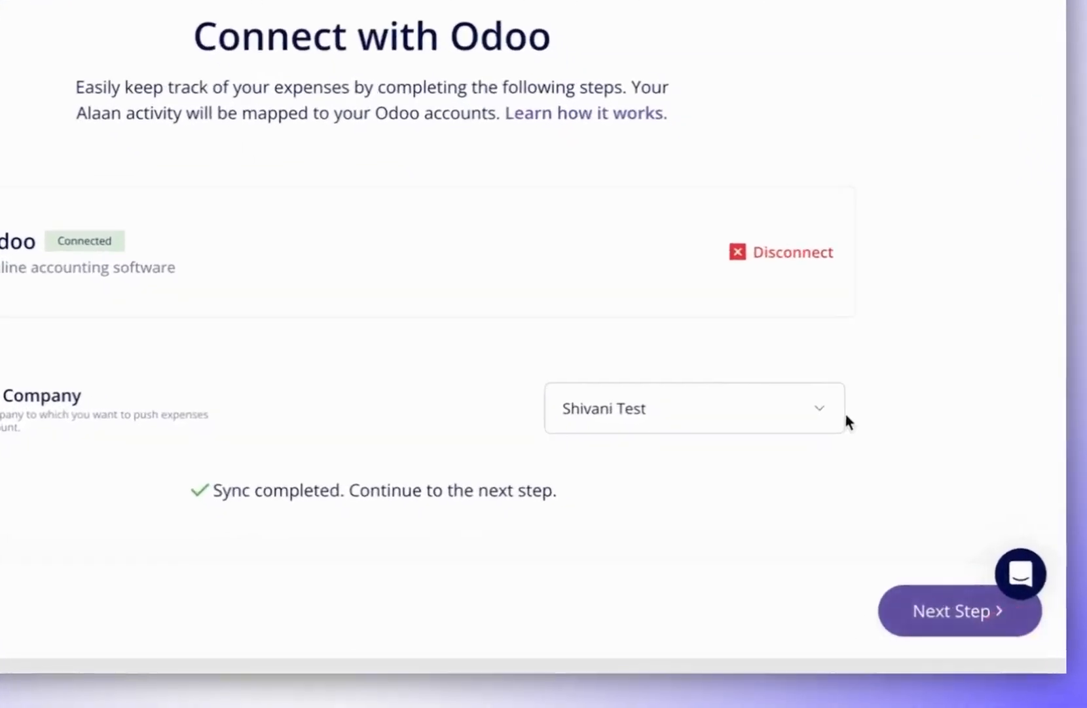
pyautogui.click(929, 614)
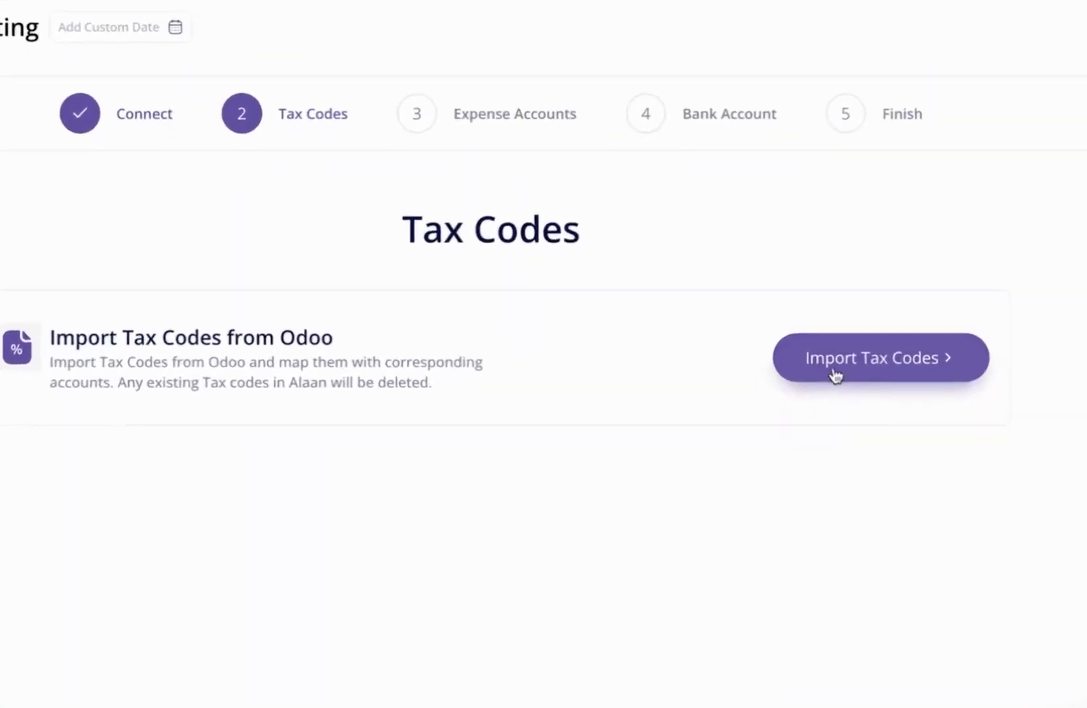
# - Import the 24 tax codes from Odoo, confirming they replace the existing codes
pyautogui.click(836, 348)
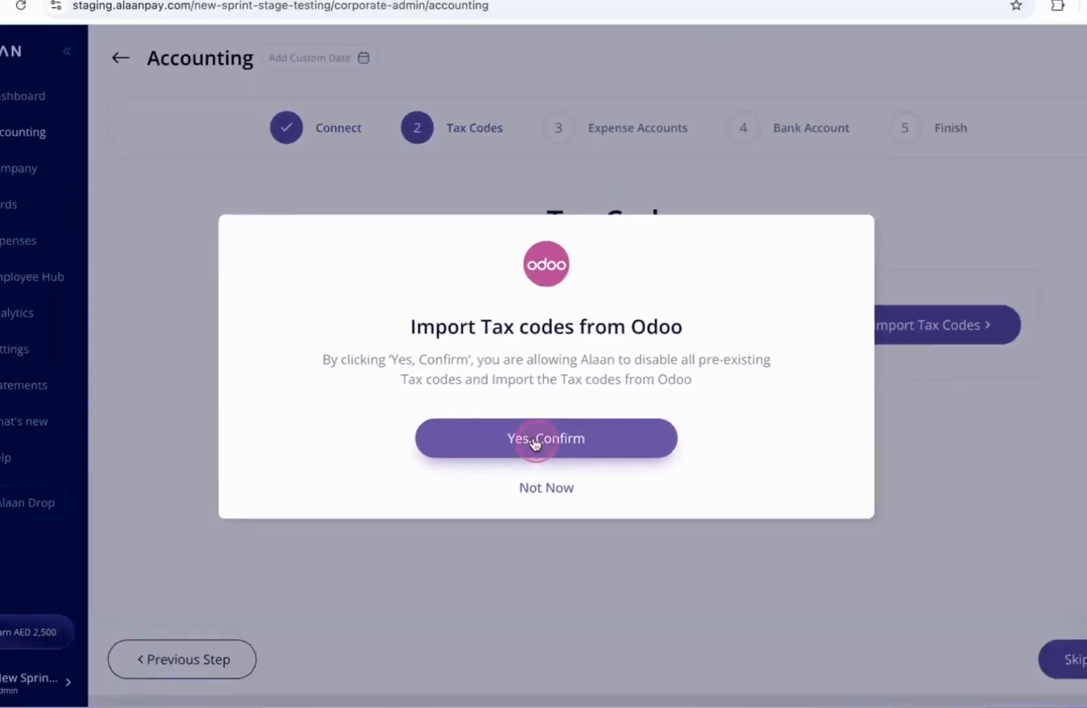
pyautogui.click(535, 457)
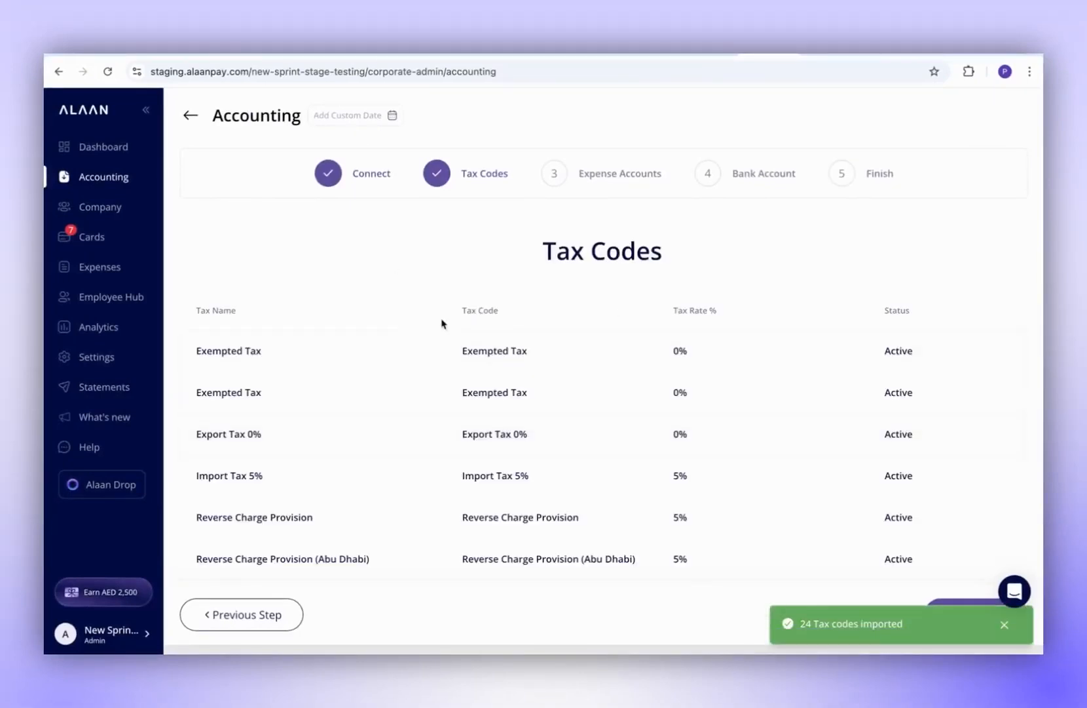
pyautogui.scroll(-3, 741, 522)
pyautogui.scroll(3, 740, 522)
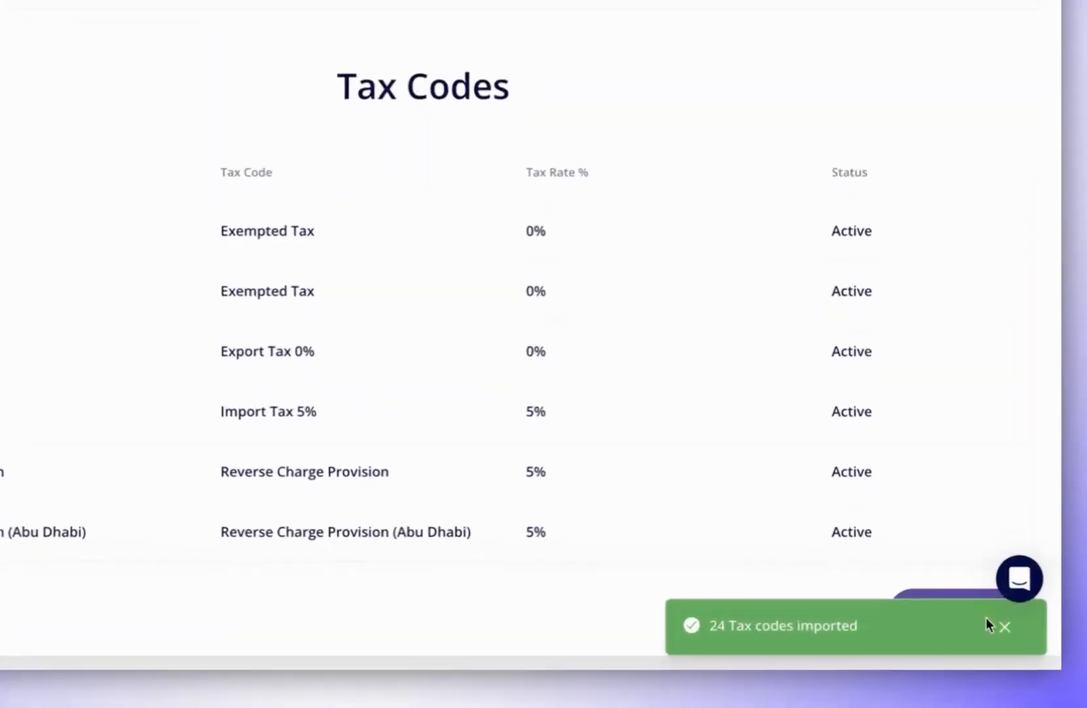
pyautogui.click(1005, 626)
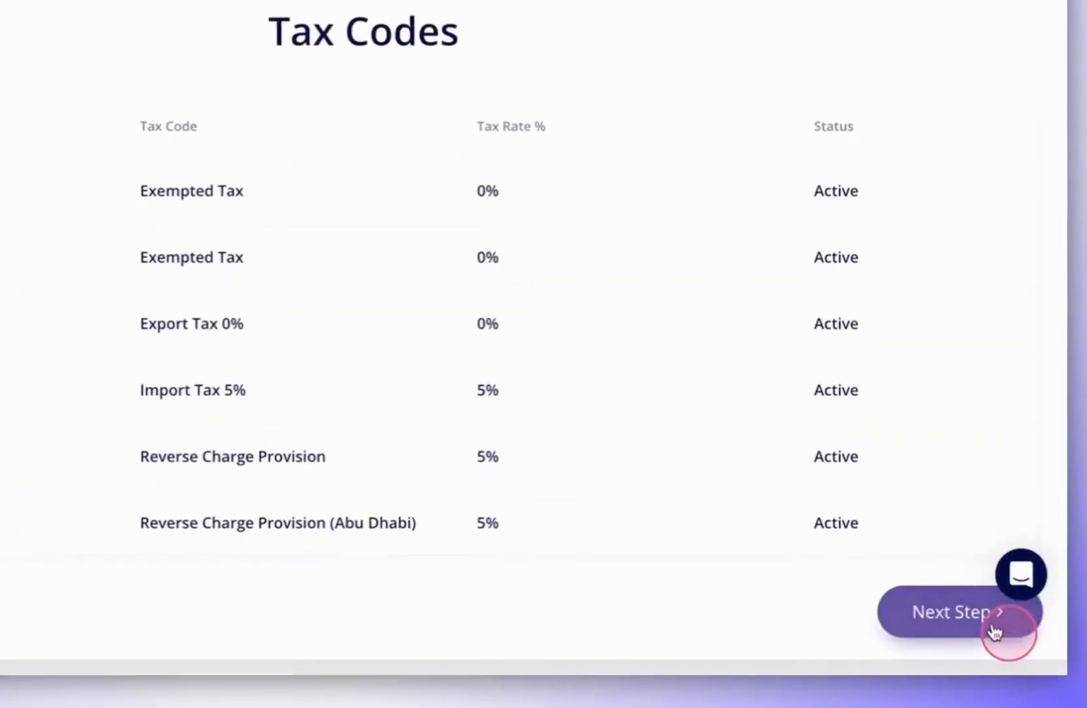
# - On the Expense Accounts step, import and confirm the expense accounts from Odoo
pyautogui.click(932, 619)
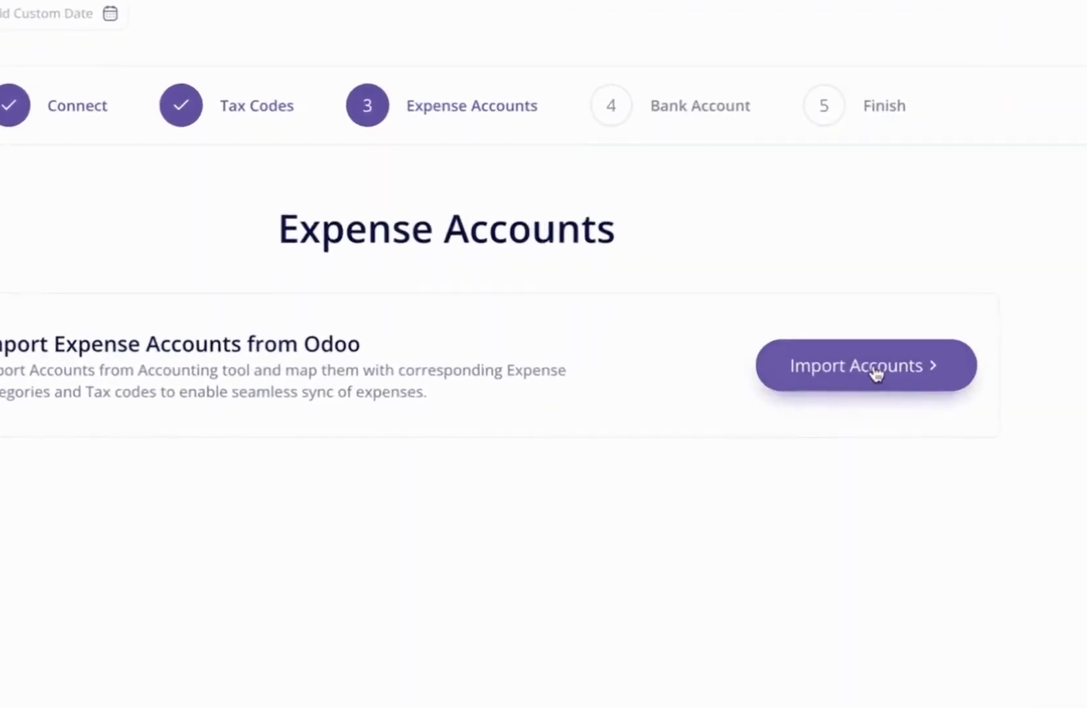
pyautogui.click(875, 340)
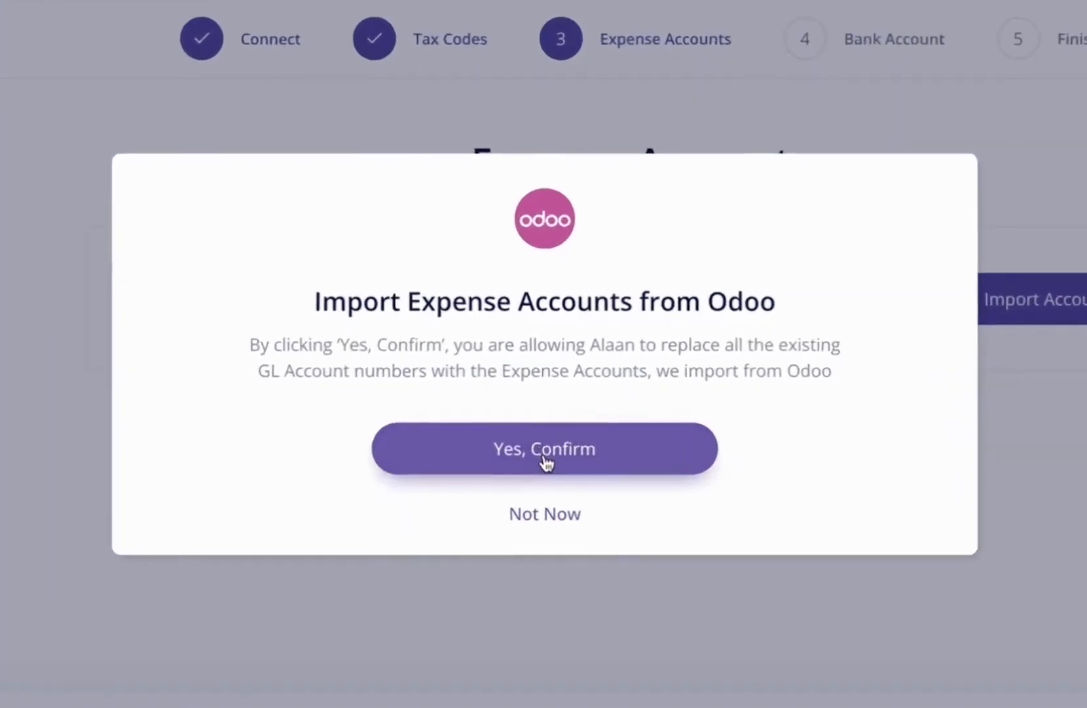
pyautogui.click(543, 436)
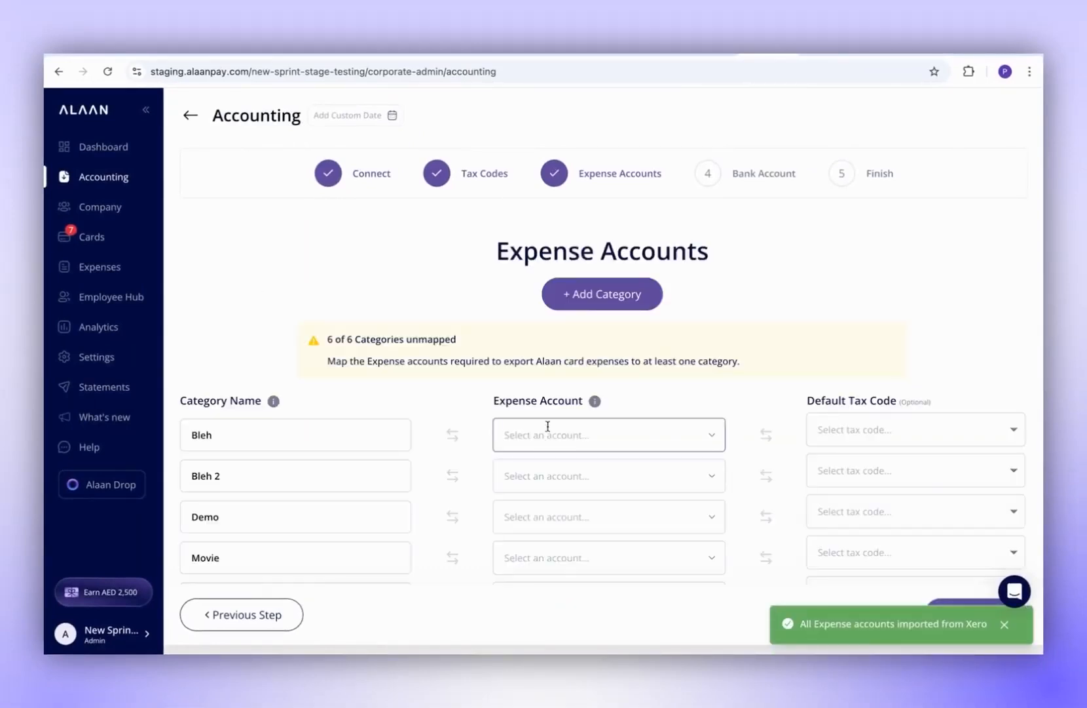
# - Map the Bleh category to 400026 Meals with Exempted Tax as default tax code
pyautogui.scroll(-1, 477, 498)
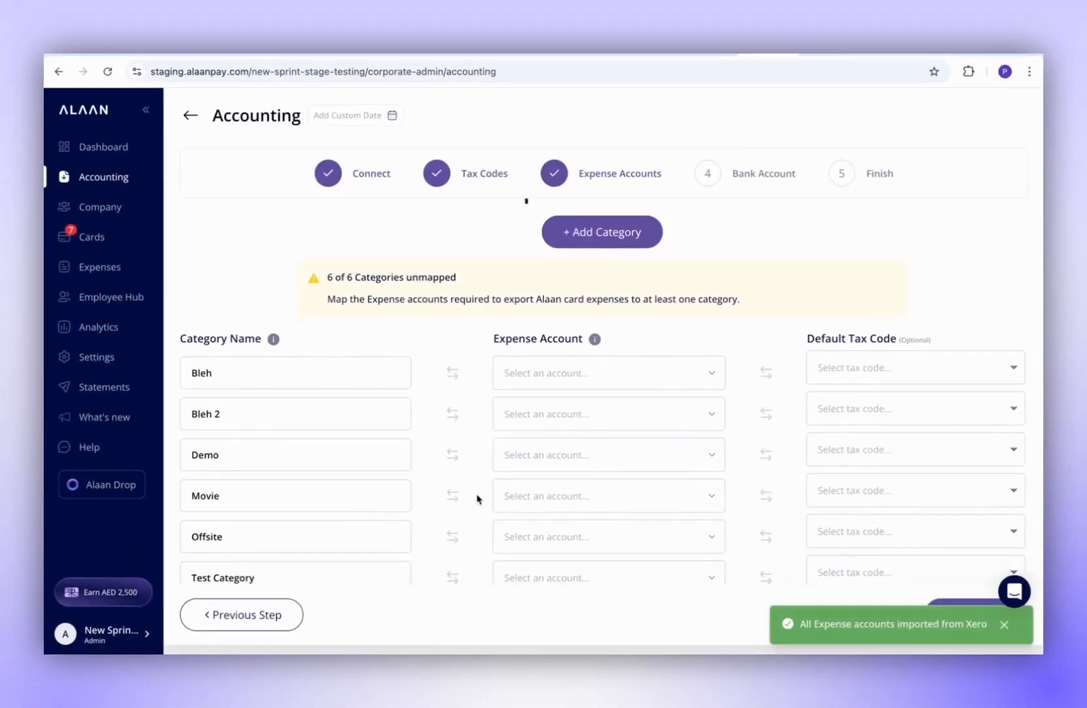
pyautogui.scroll(1, 478, 498)
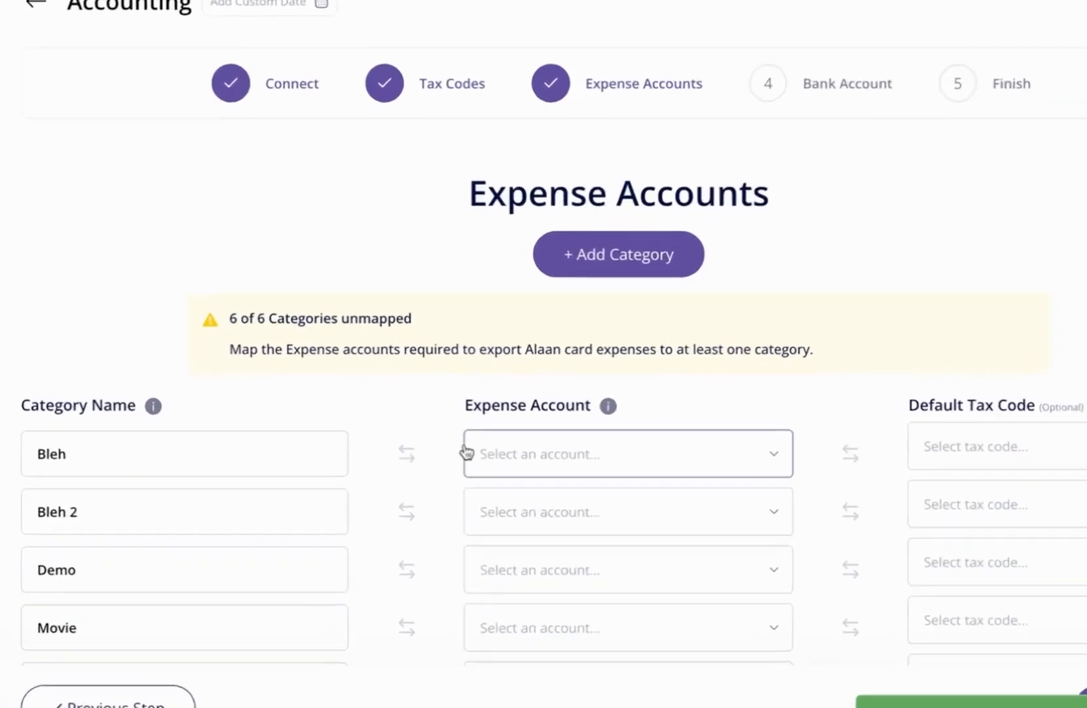
pyautogui.click(557, 434)
pyautogui.write('meals')
pyautogui.click(548, 514)
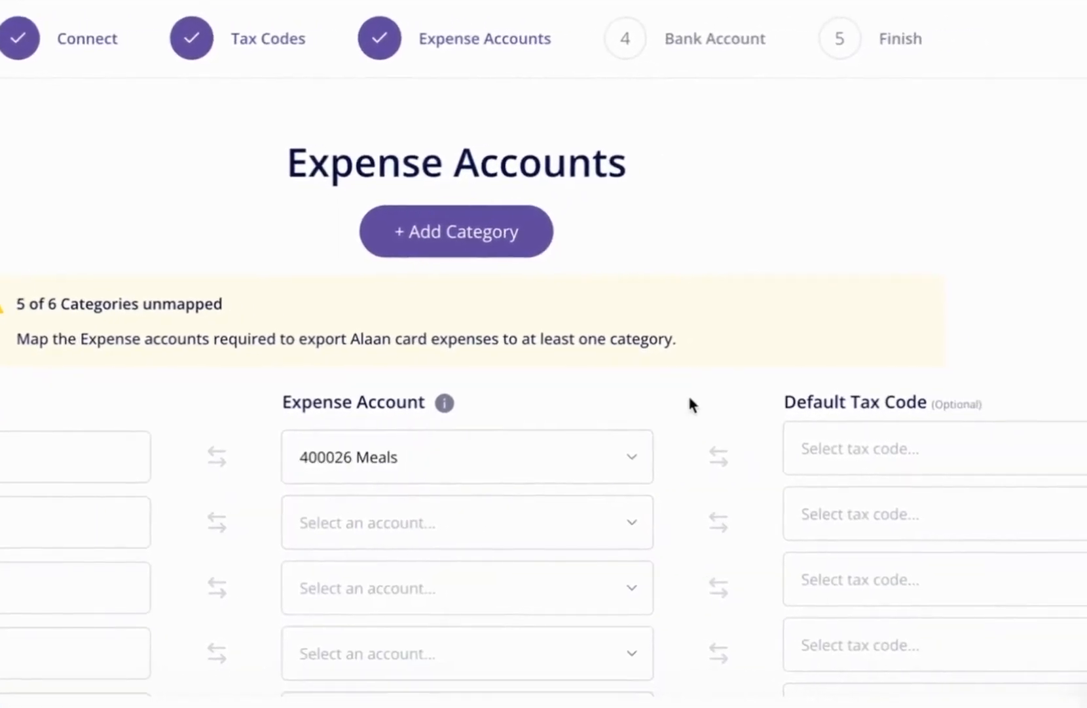
pyautogui.click(847, 449)
pyautogui.click(848, 564)
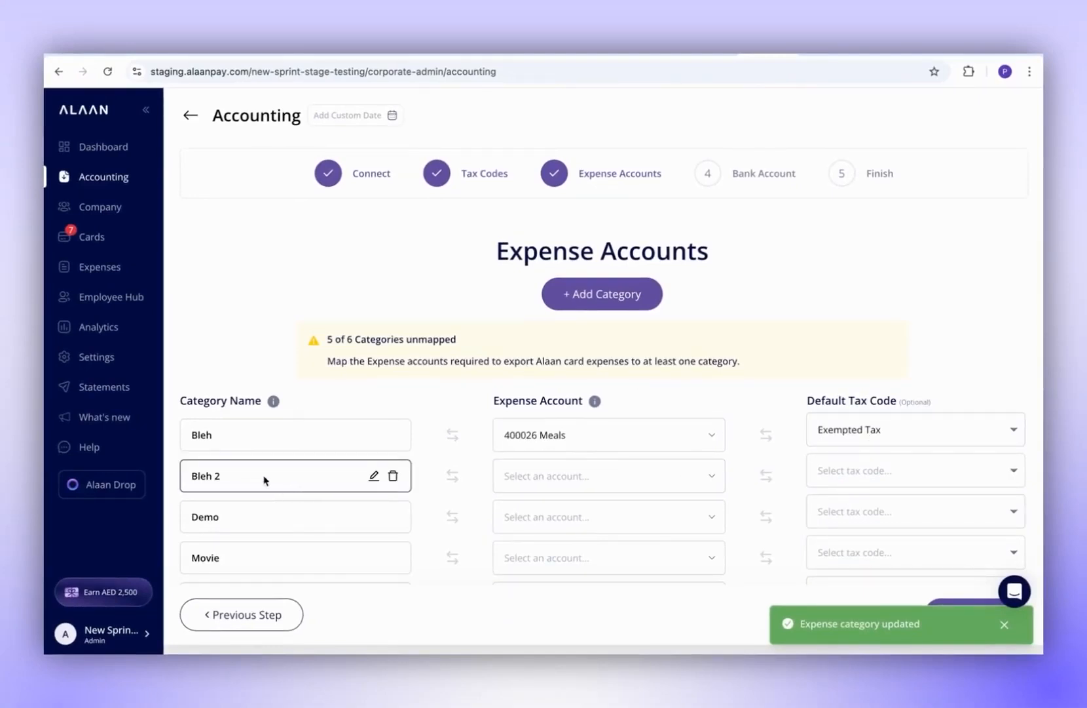
# - Map Bleh 2 to 400016 Office Rent with VAT 5%, then continue to Bank Account
pyautogui.click(538, 473)
pyautogui.write('office')
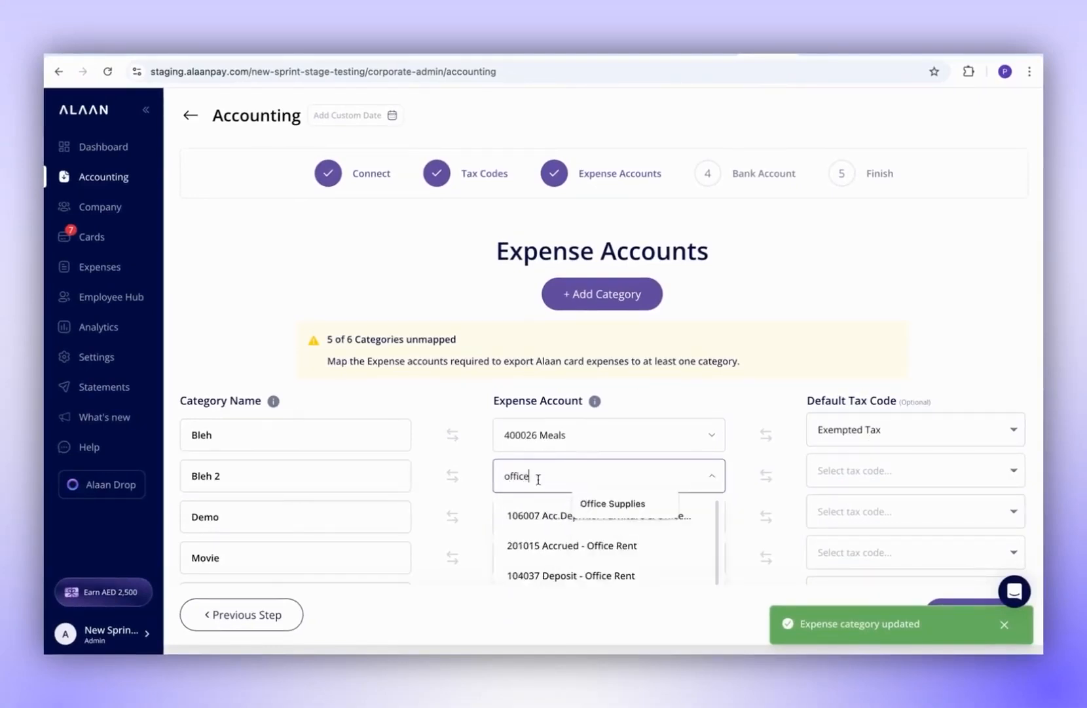
pyautogui.write(' re')
pyautogui.click(548, 571)
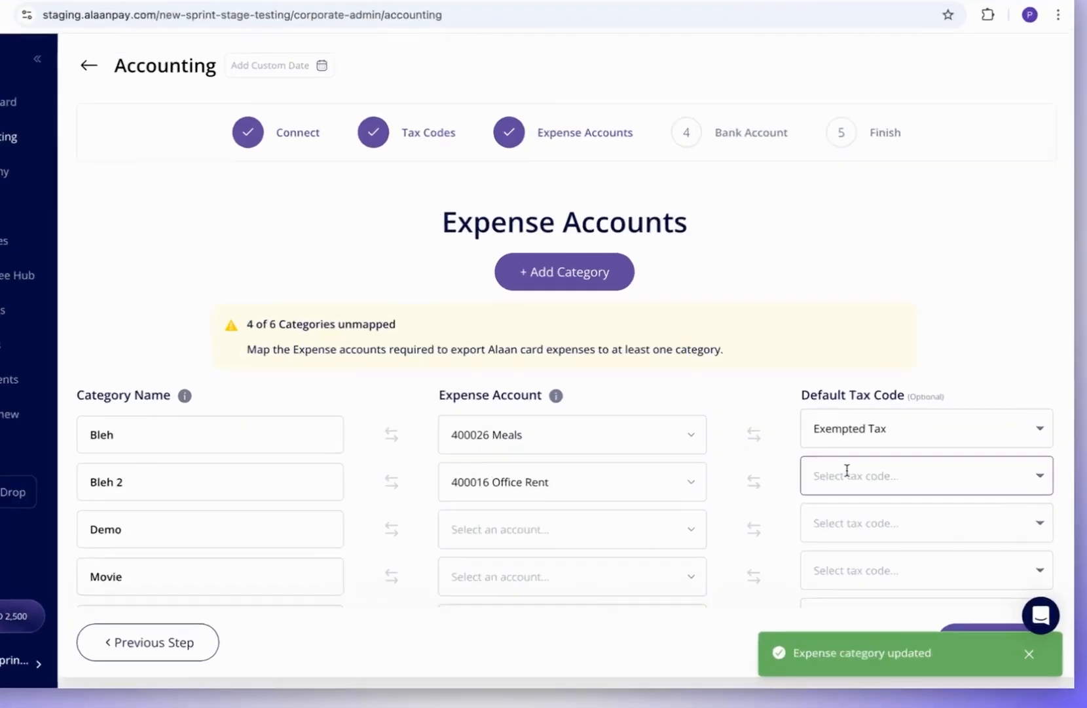
pyautogui.click(849, 470)
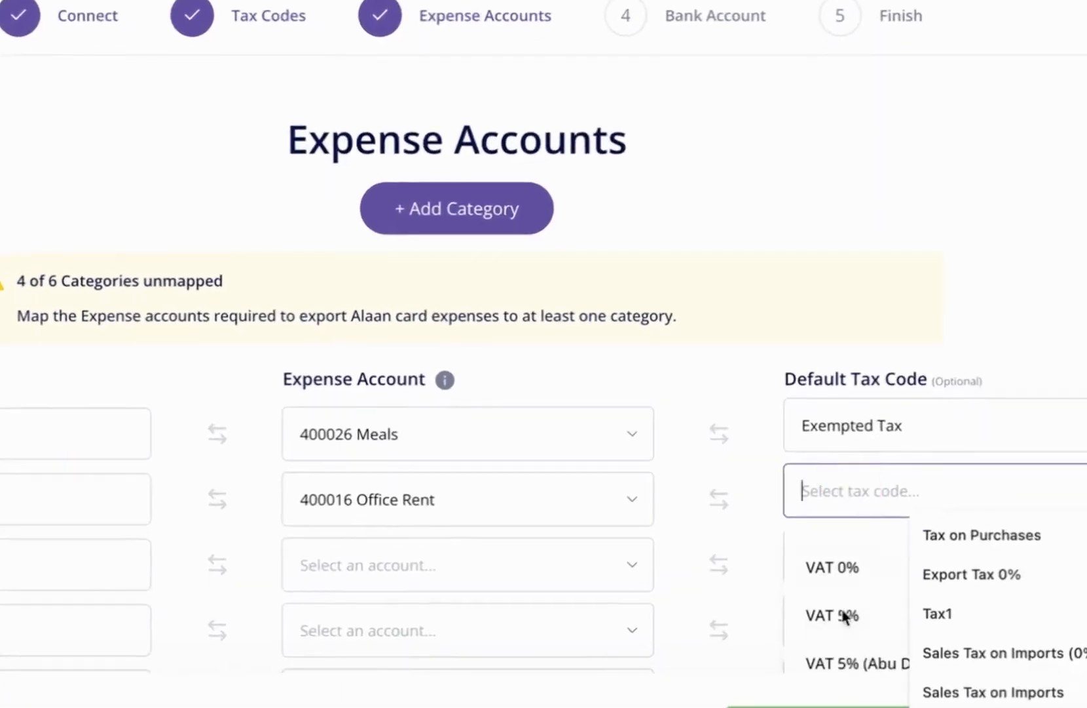
pyautogui.click(845, 614)
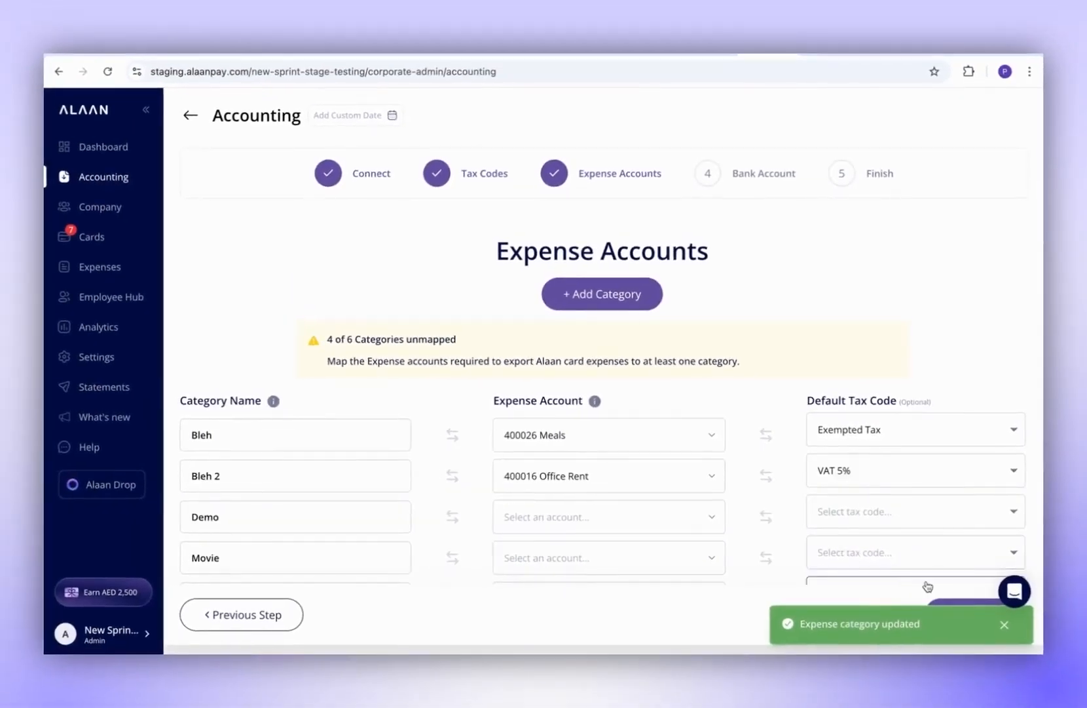
pyautogui.click(1004, 623)
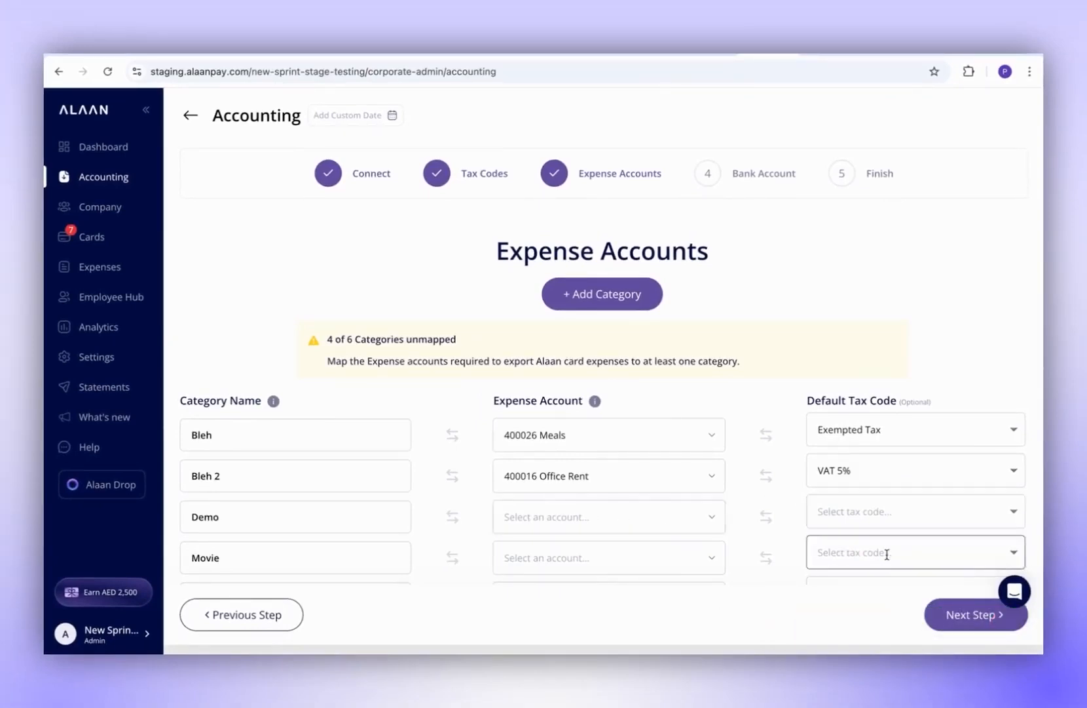
pyautogui.click(963, 616)
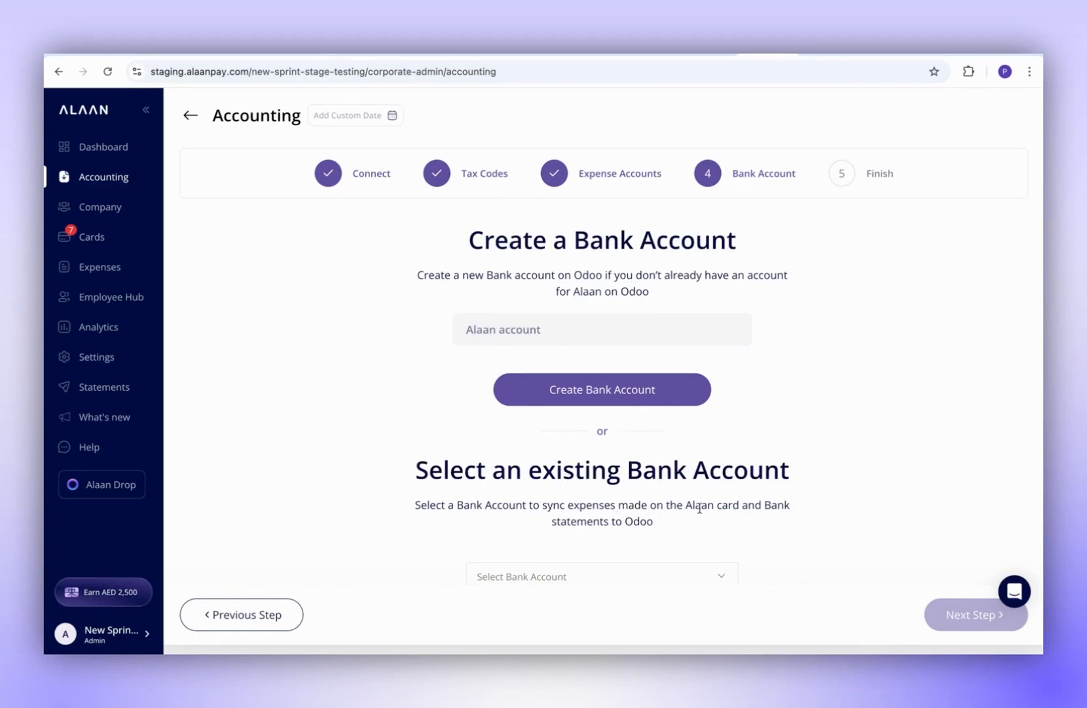
# - Connect Alaan to the 9999 Alaan Account bank account and continue to the Finish step
pyautogui.scroll(-1, 720, 509)
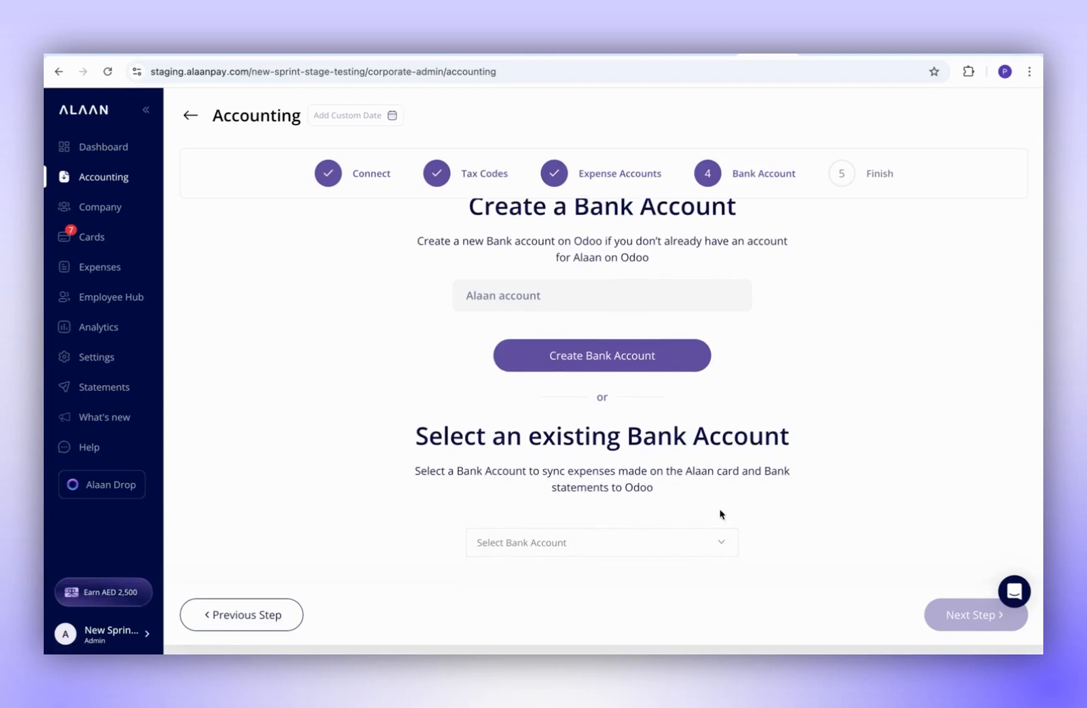
pyautogui.scroll(-1, 682, 505)
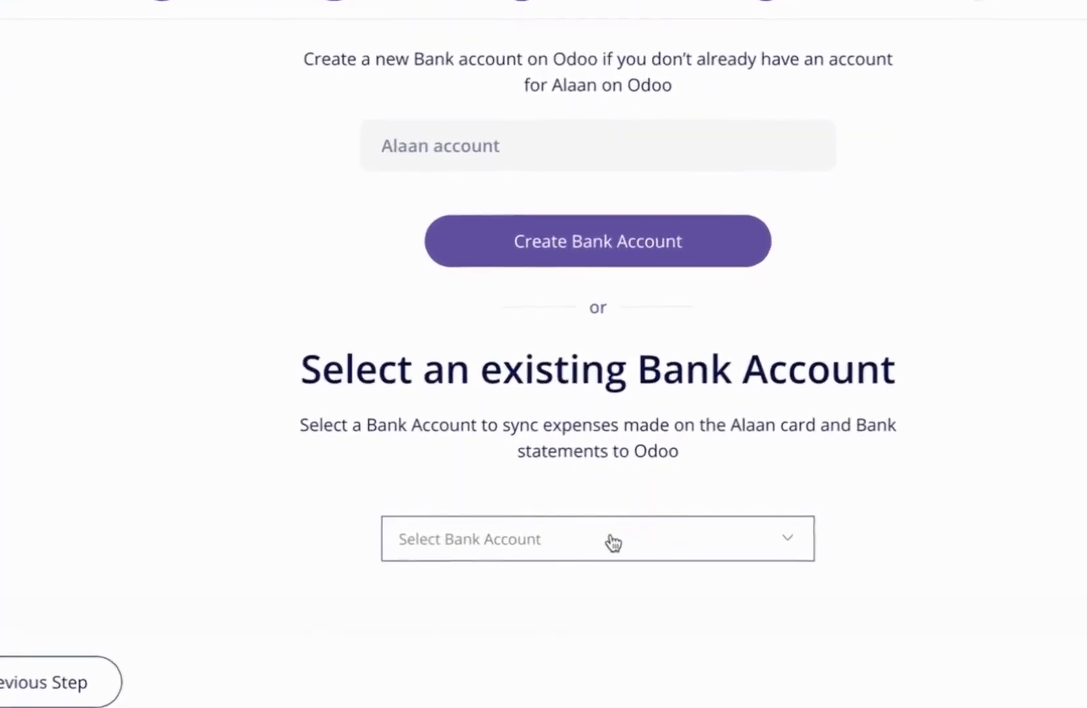
pyautogui.click(612, 543)
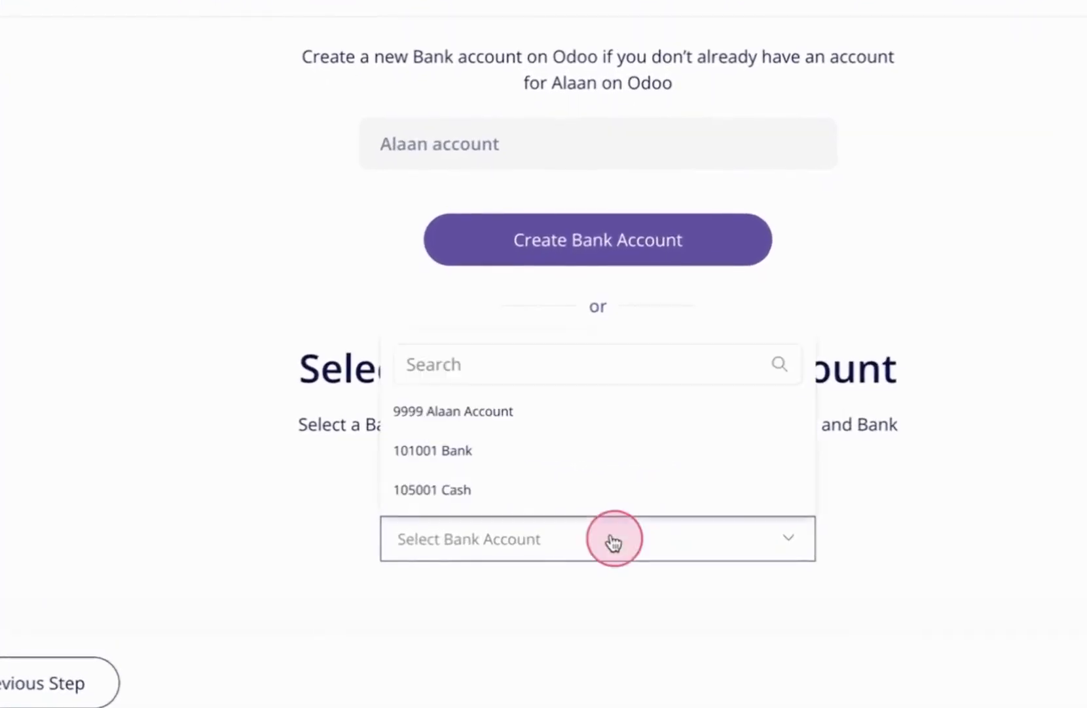
pyautogui.click(486, 423)
pyautogui.click(548, 604)
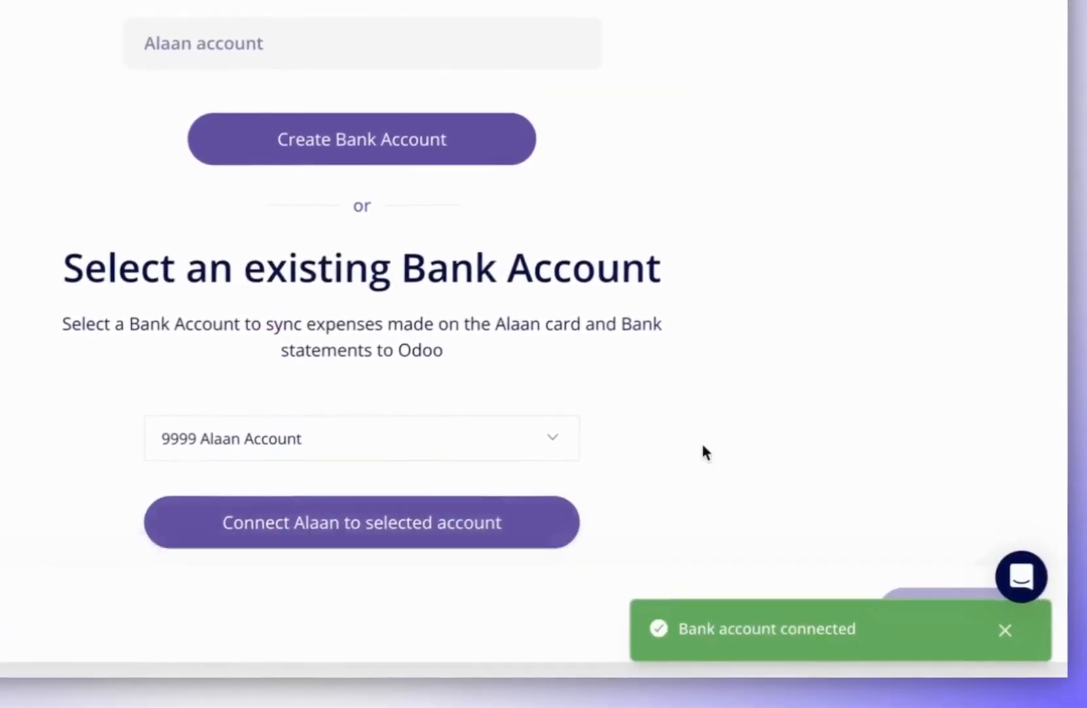
pyautogui.click(1007, 632)
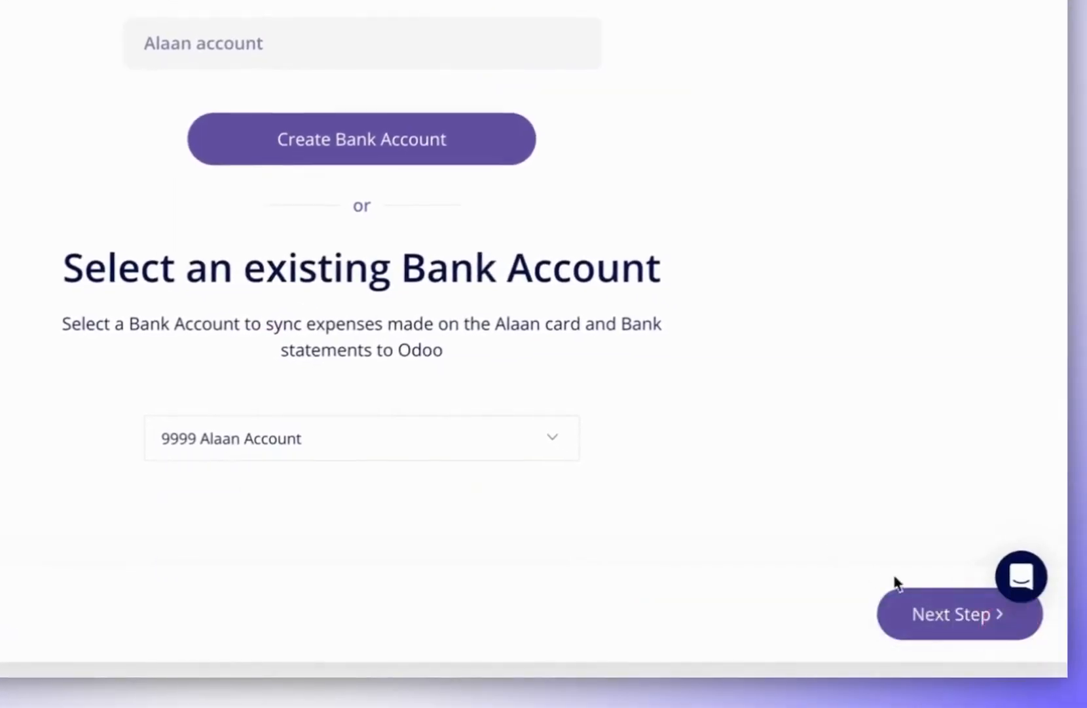
pyautogui.click(929, 630)
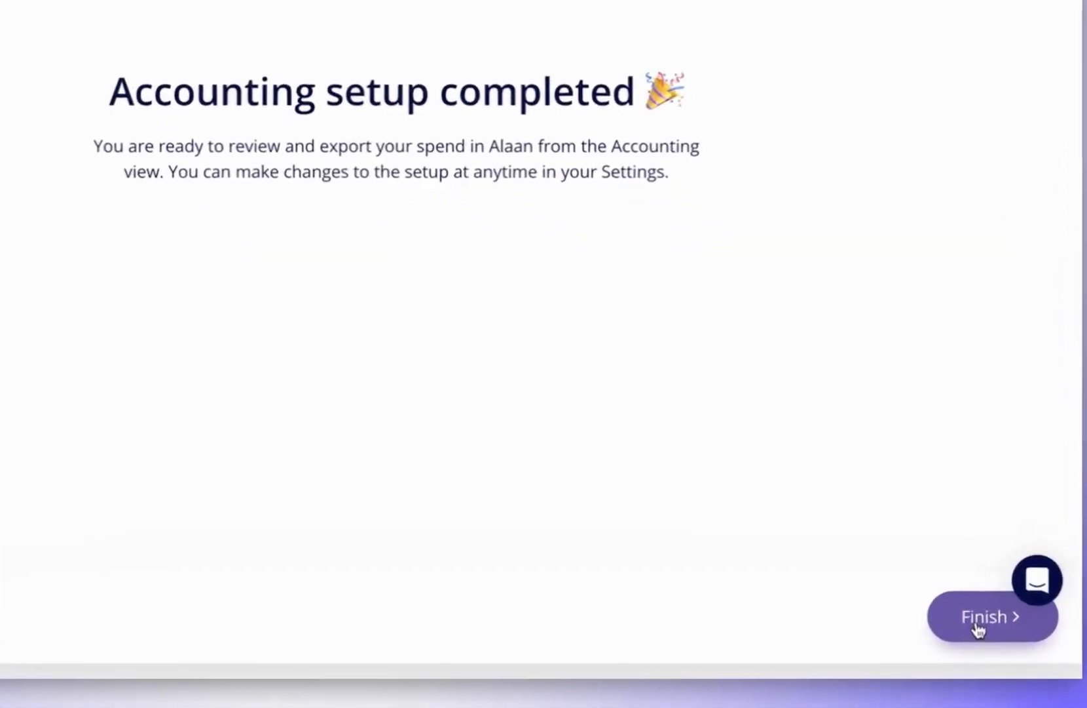
# - Finish the setup, check the Odoo card in Settings, then show the Accounting expenses list
pyautogui.click(976, 619)
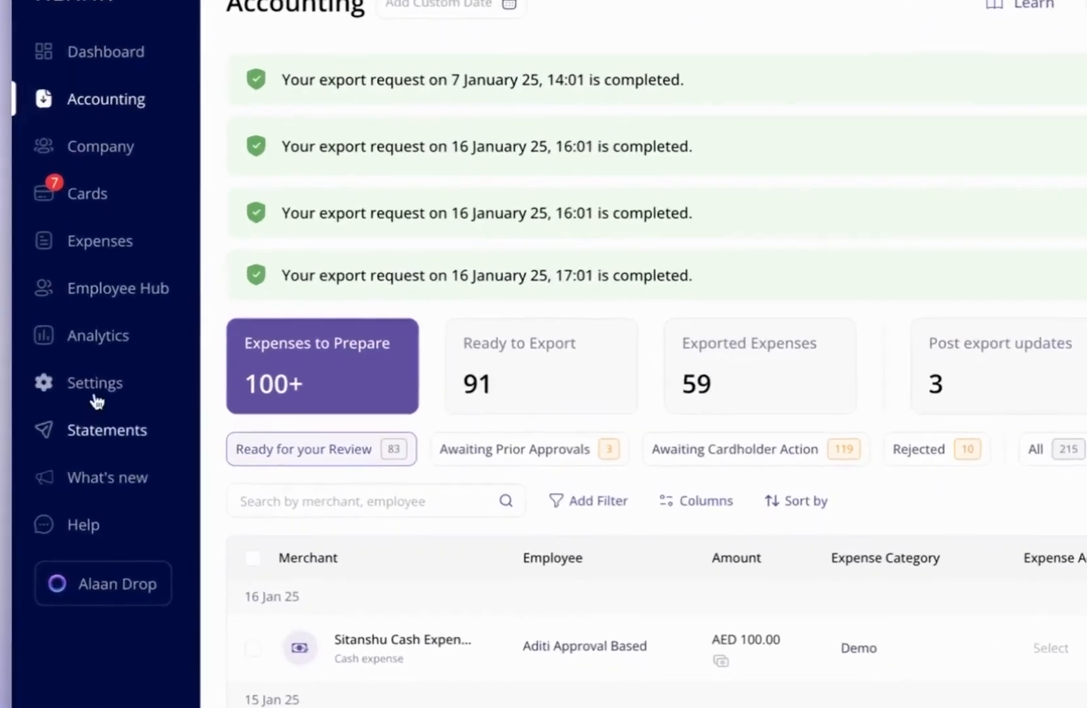
pyautogui.click(95, 393)
pyautogui.click(483, 309)
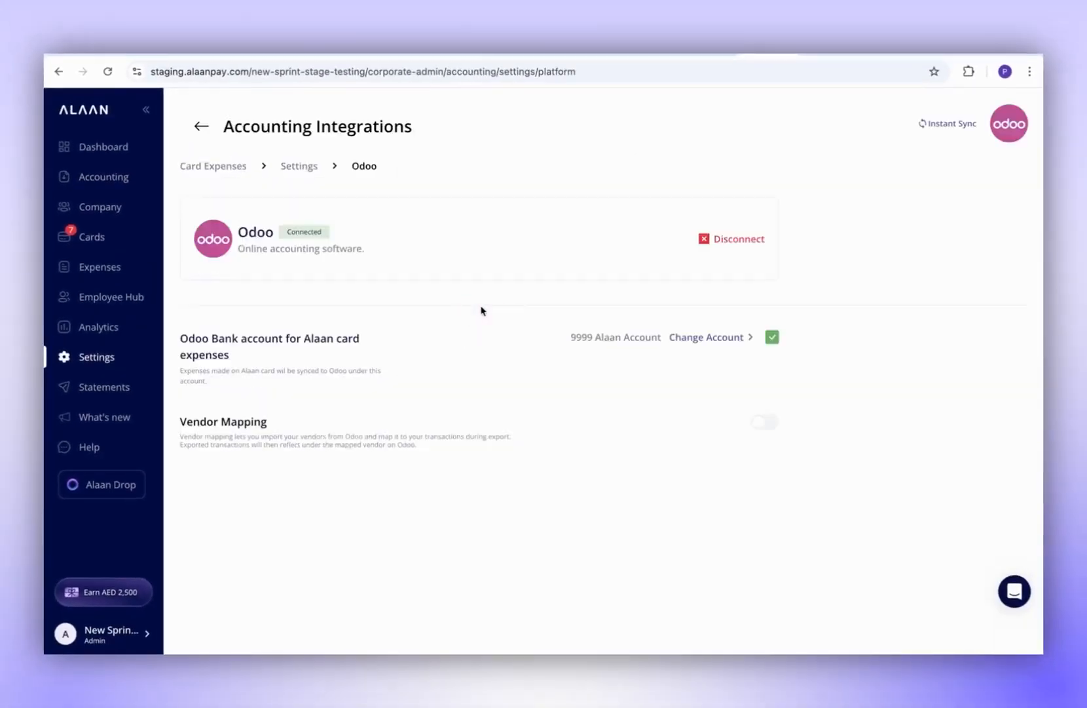
pyautogui.click(202, 128)
pyautogui.click(104, 178)
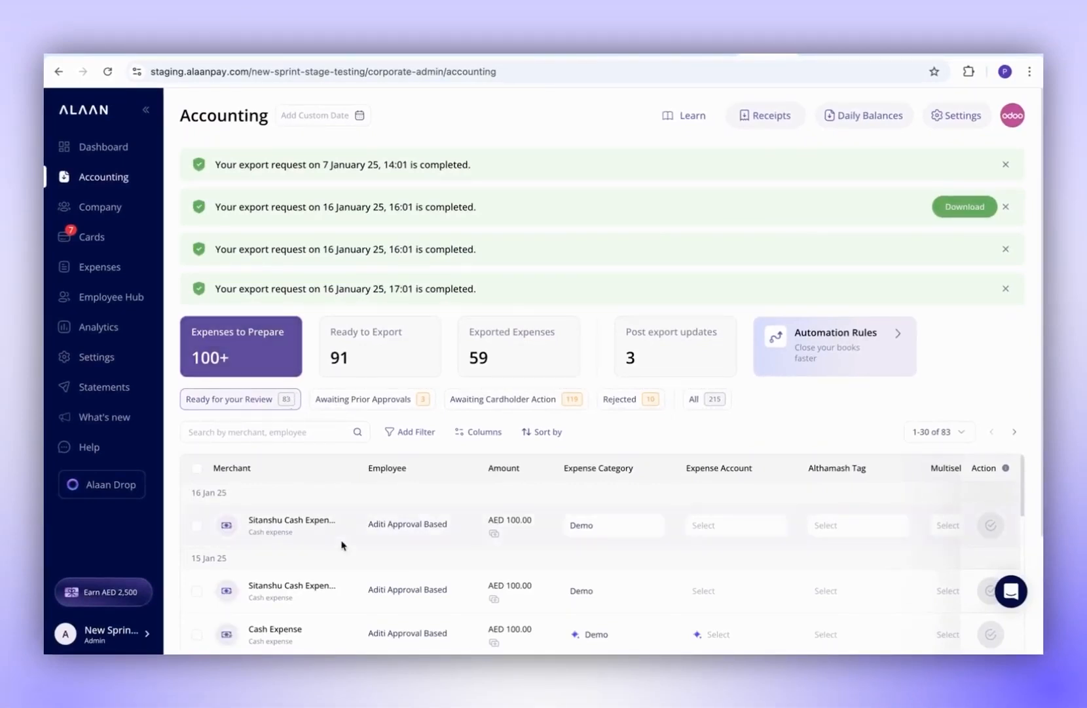
# - Open the Samsung expense's details and save the memo 'testing'
pyautogui.scroll(-3, 342, 542)
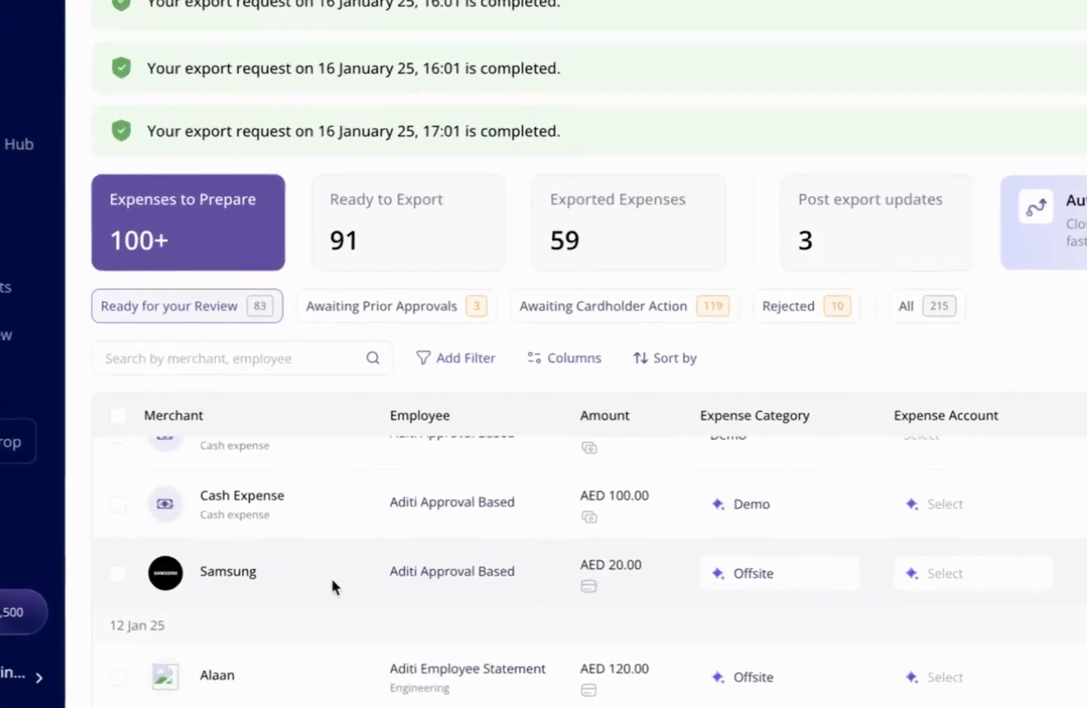
pyautogui.click(317, 568)
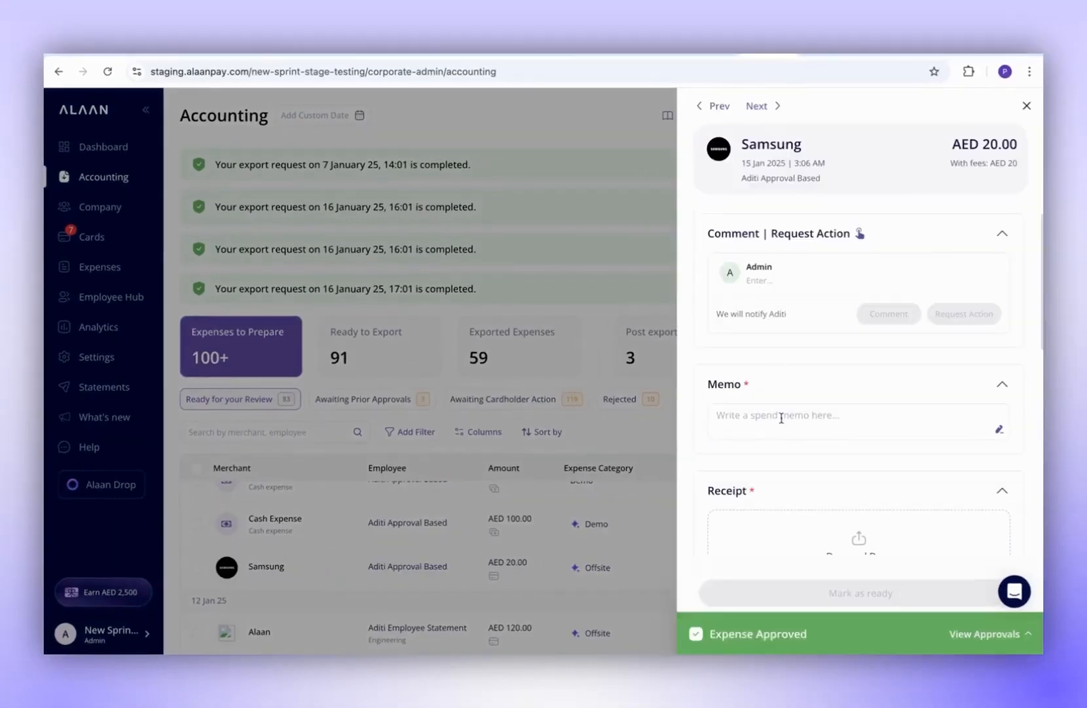
pyautogui.click(781, 418)
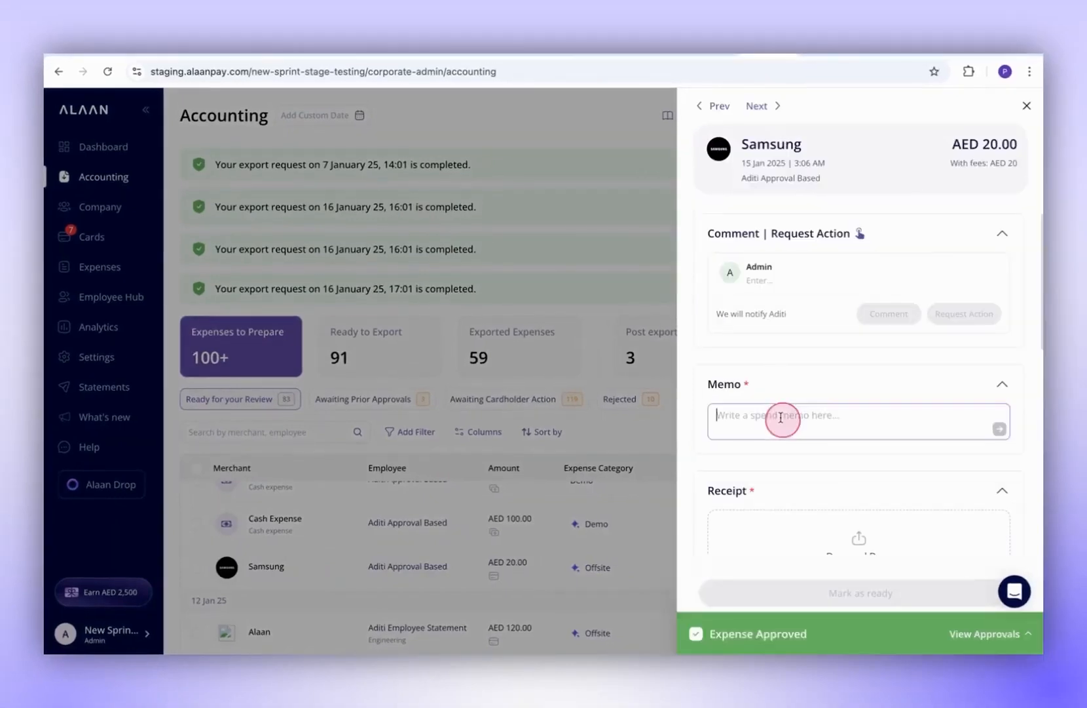
pyautogui.write('testi')
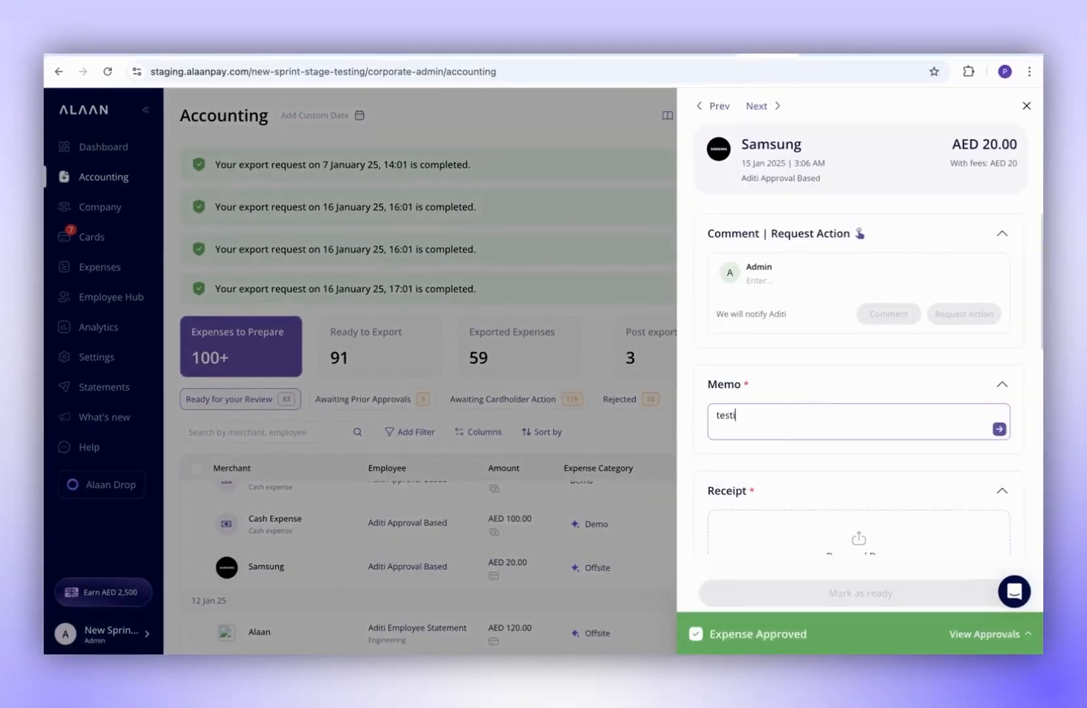
pyautogui.write('ng')
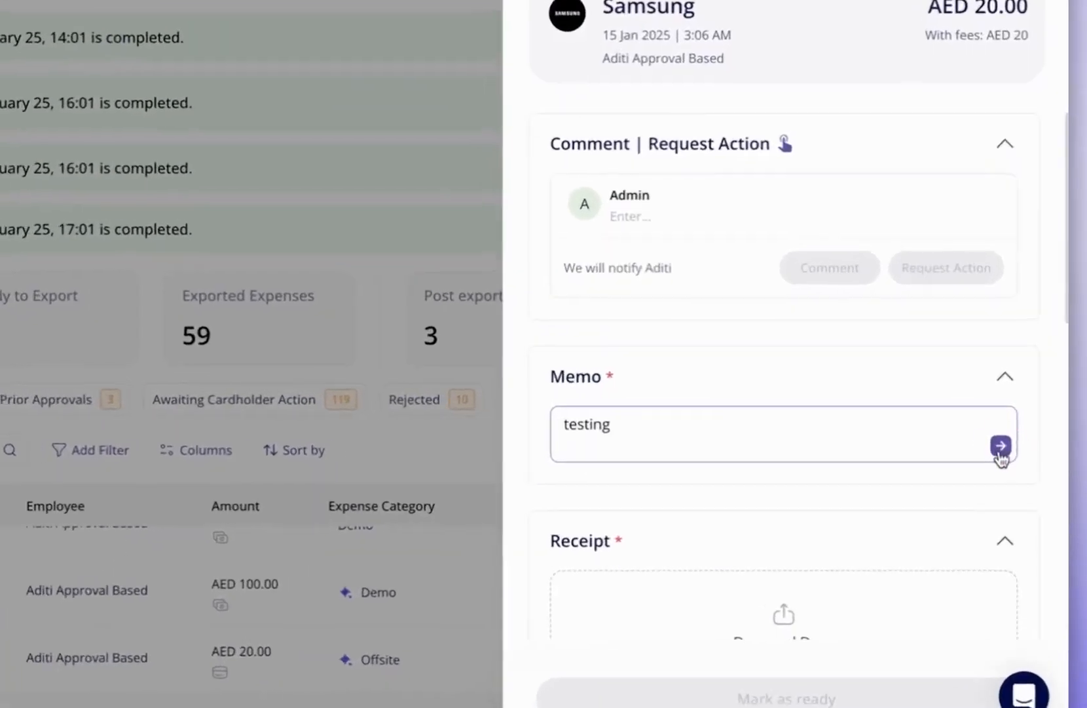
pyautogui.click(999, 429)
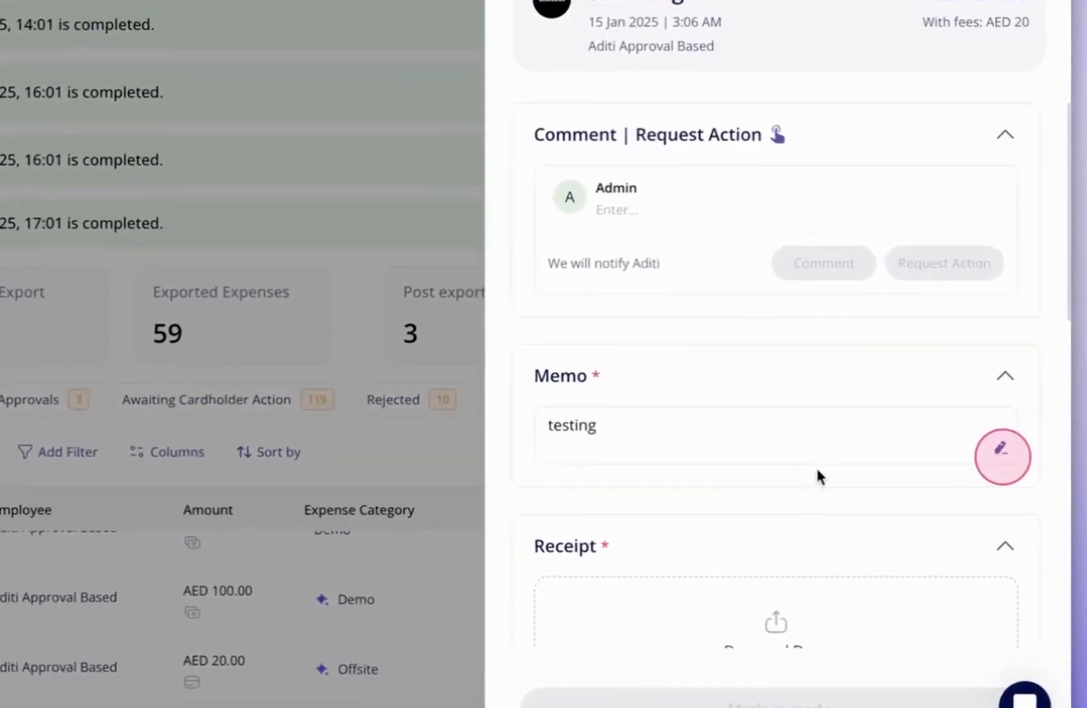
# - Attach the receipt PDF to the Samsung expense
pyautogui.scroll(-3, 819, 473)
pyautogui.click(872, 409)
pyautogui.click(465, 319)
pyautogui.click(780, 504)
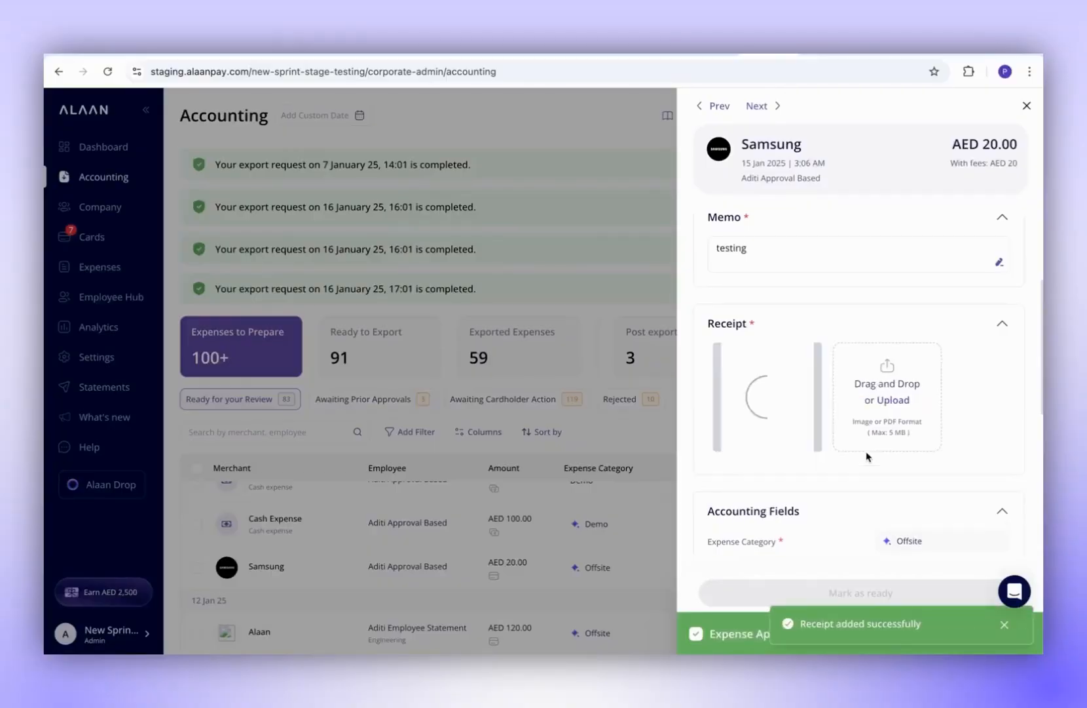
# - Code the expense to the Meals account with the free text tag 'testing'
pyautogui.scroll(-2, 853, 468)
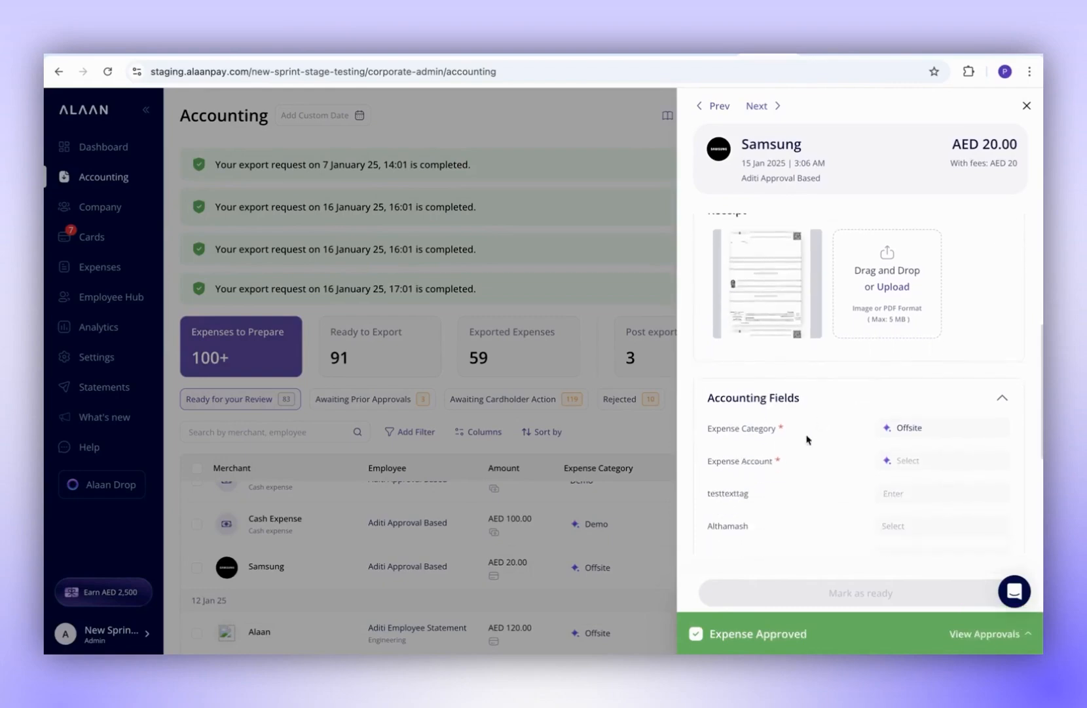
pyautogui.click(910, 460)
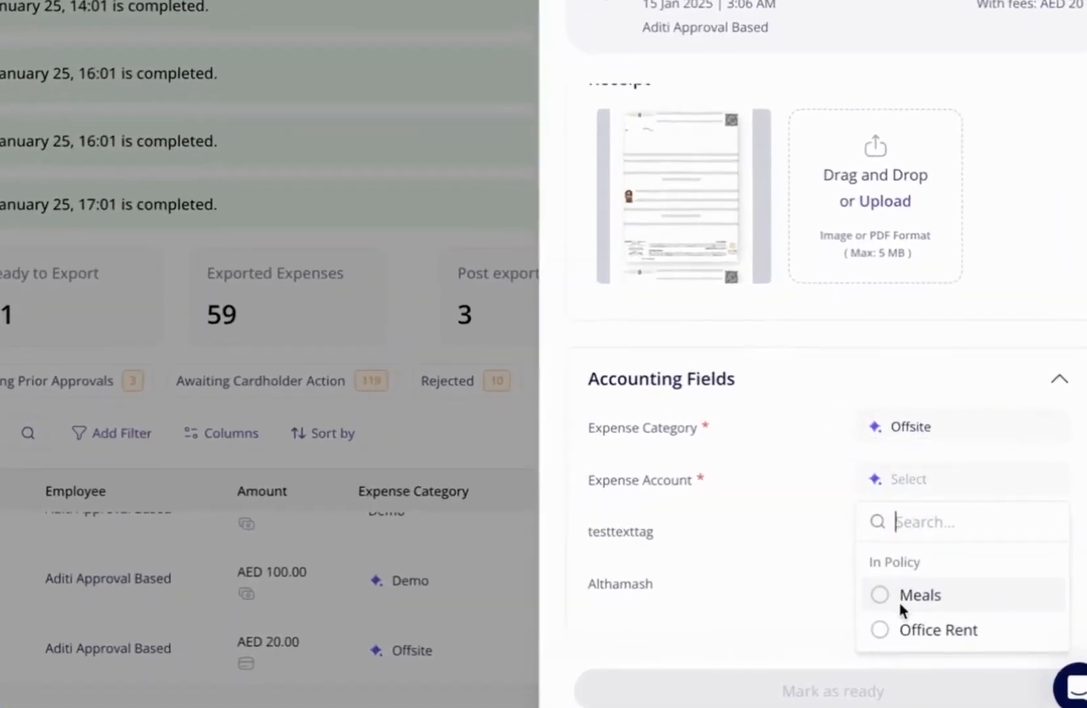
pyautogui.click(900, 599)
pyautogui.scroll(-4, 869, 554)
pyautogui.click(908, 444)
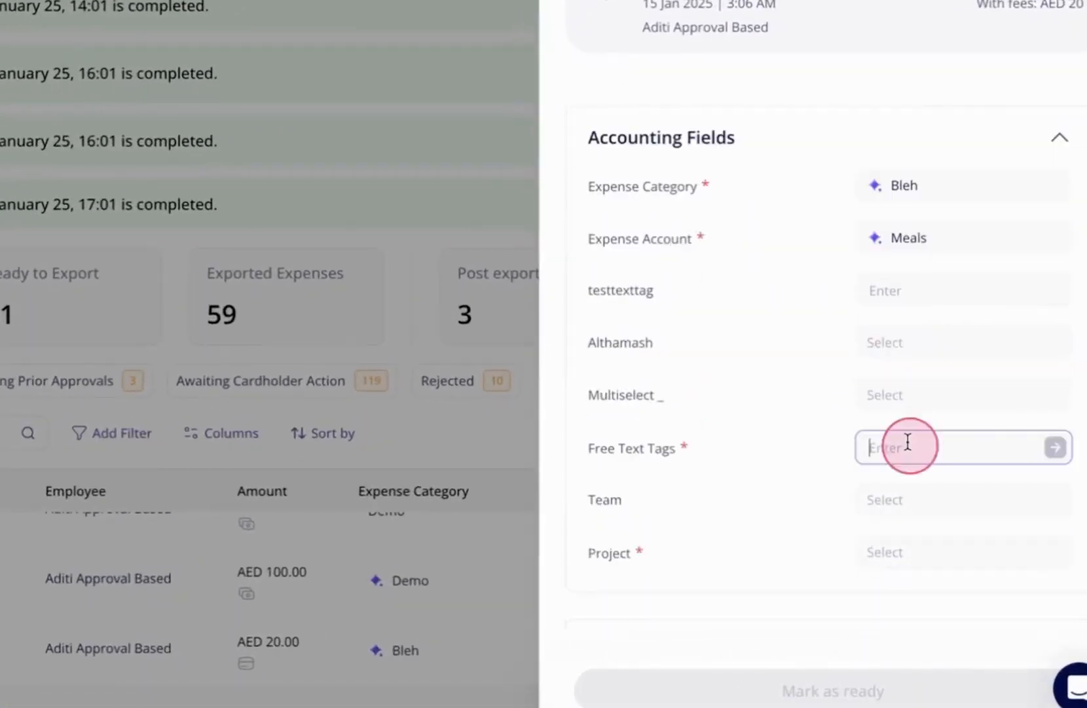
pyautogui.write('testing')
pyautogui.click(1056, 451)
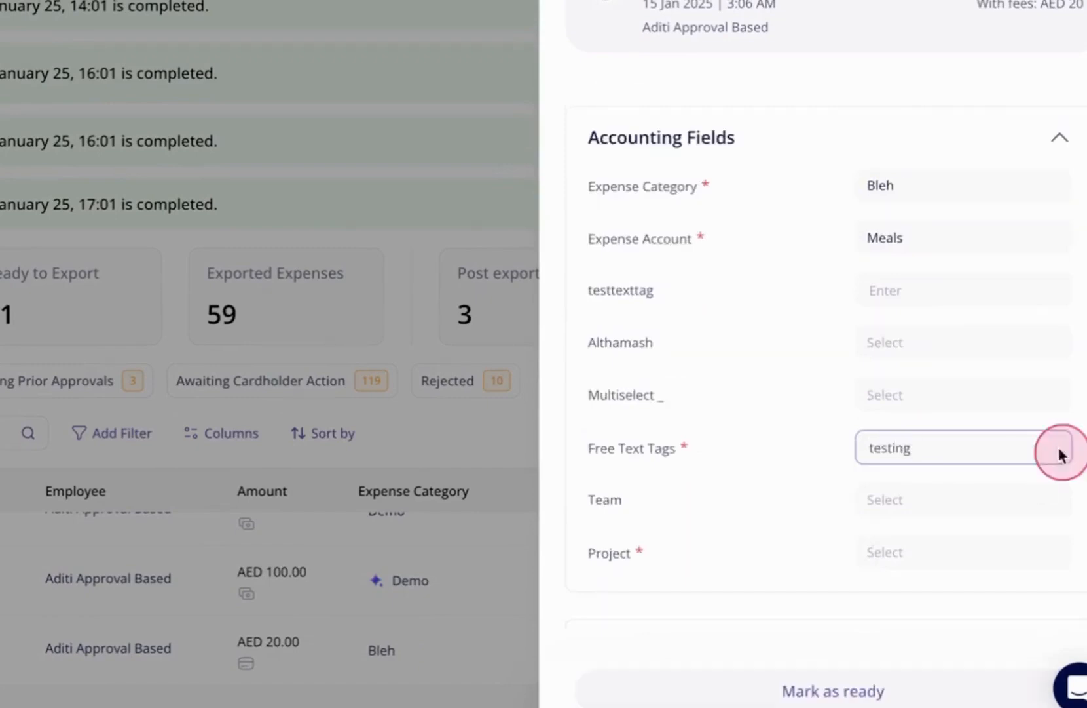
# - Set the project to Corporate, mark the expense ready for export, and close the details
pyautogui.scroll(-2, 832, 493)
pyautogui.click(893, 456)
pyautogui.click(879, 573)
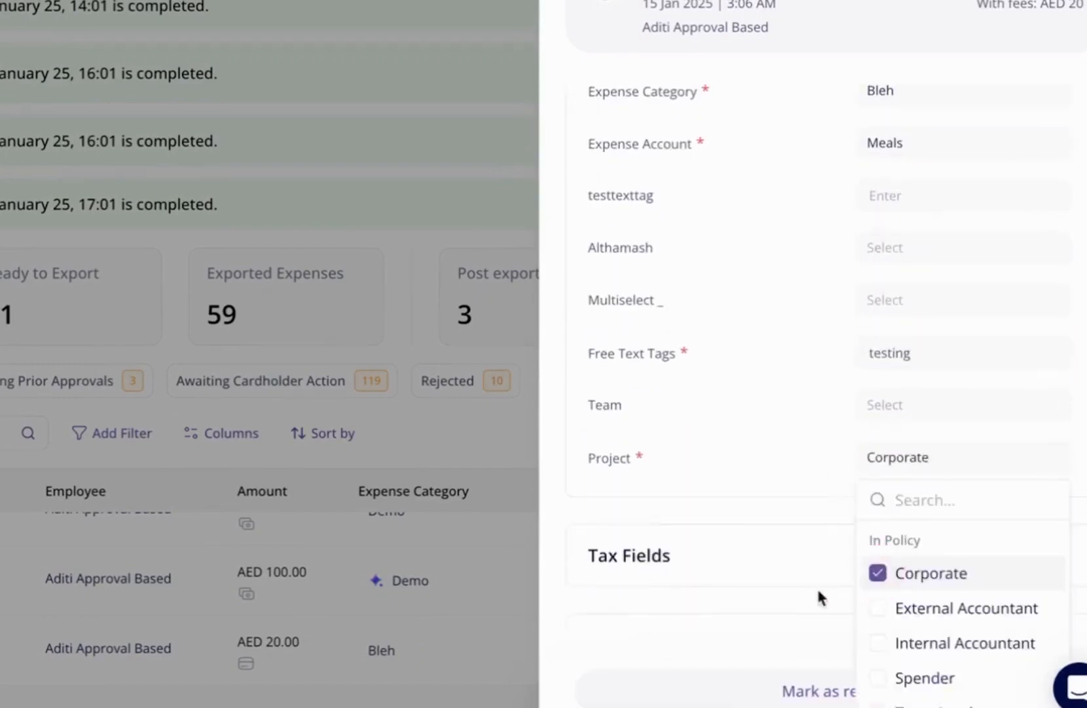
pyautogui.click(819, 592)
pyautogui.scroll(-1, 846, 592)
pyautogui.click(881, 534)
pyautogui.scroll(-3, 921, 593)
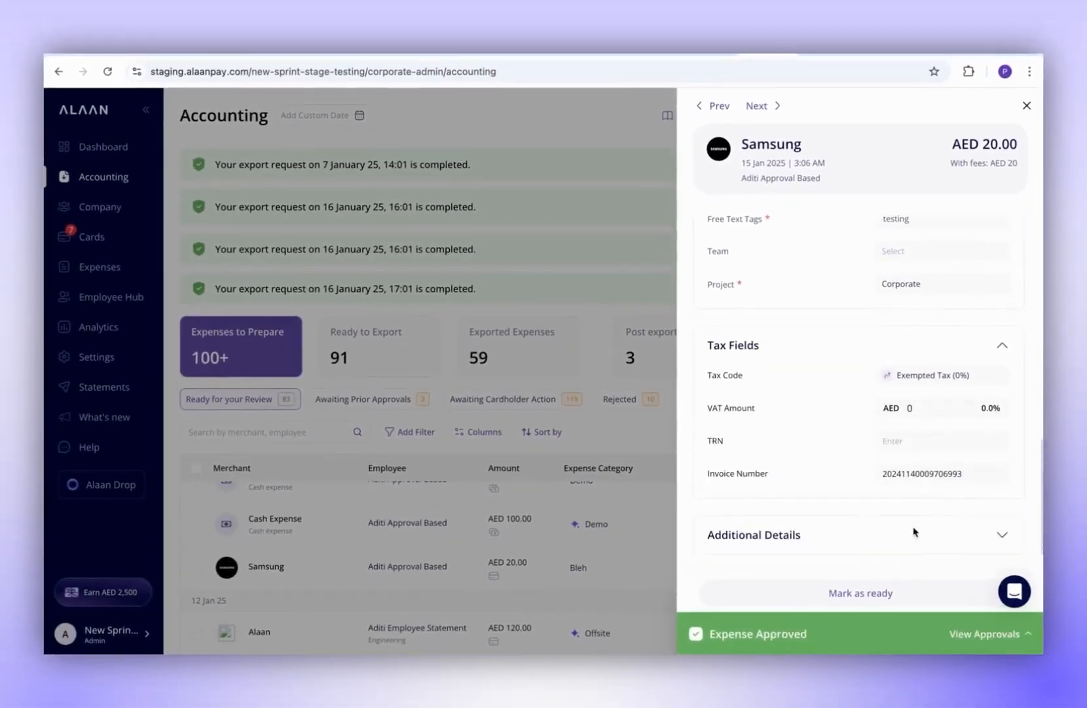
pyautogui.click(820, 591)
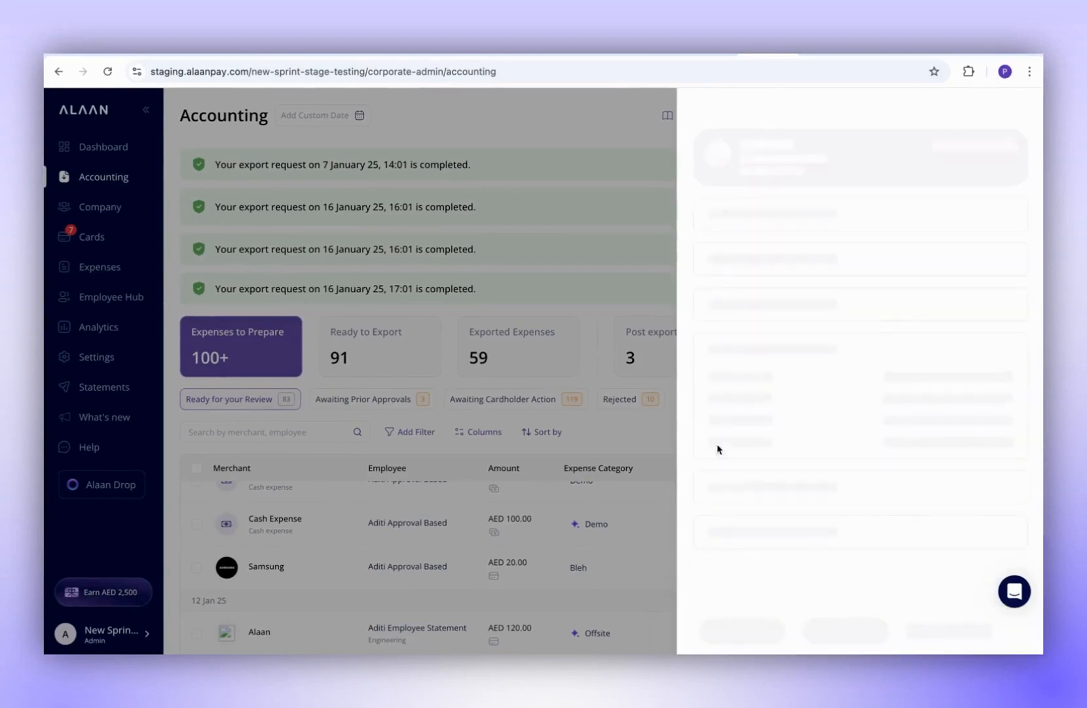
pyautogui.click(639, 436)
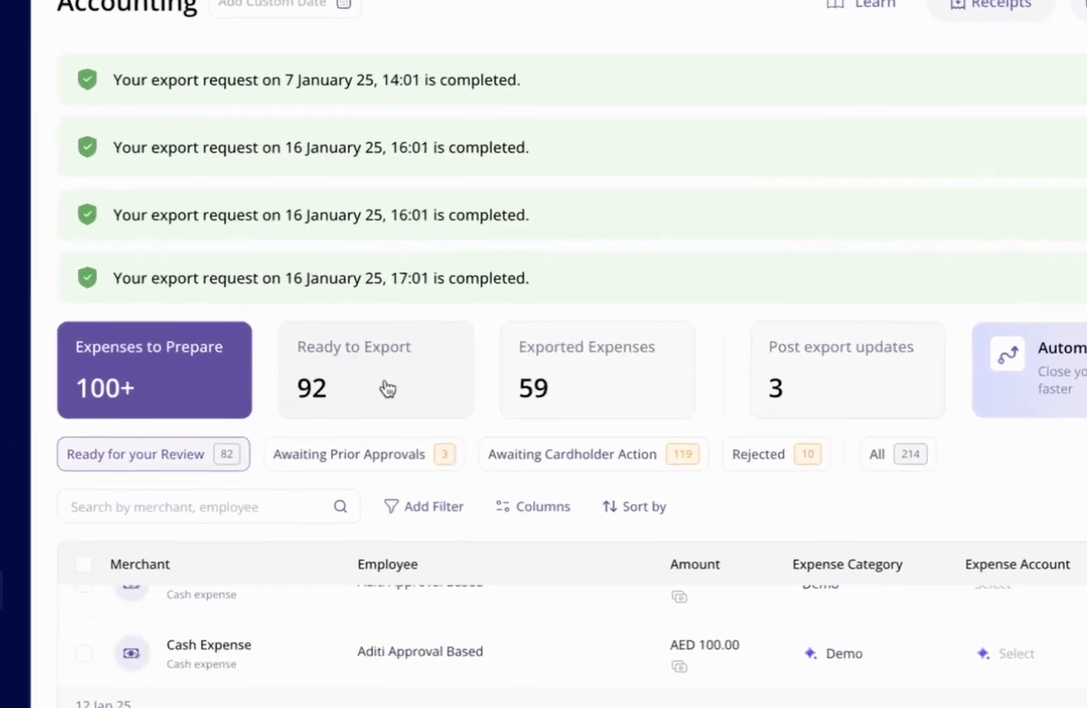
# - From Ready to Export, select the Samsung AED 20.00 expense and export it to Odoo
pyautogui.click(375, 363)
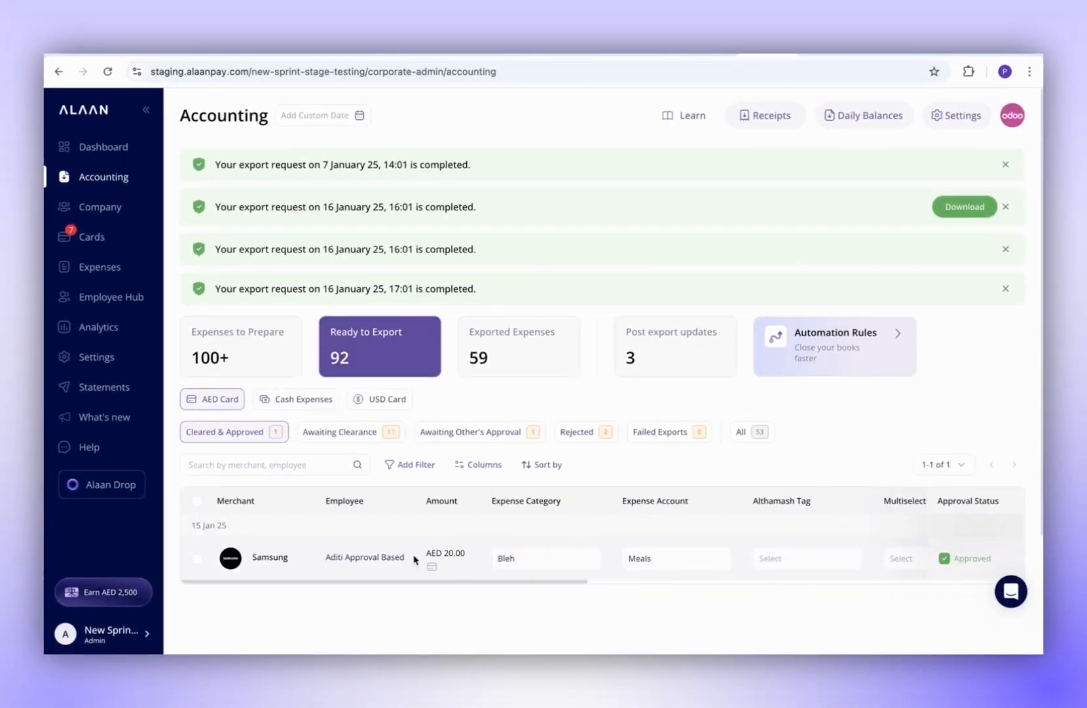
pyautogui.hscroll(8, 736, 556)
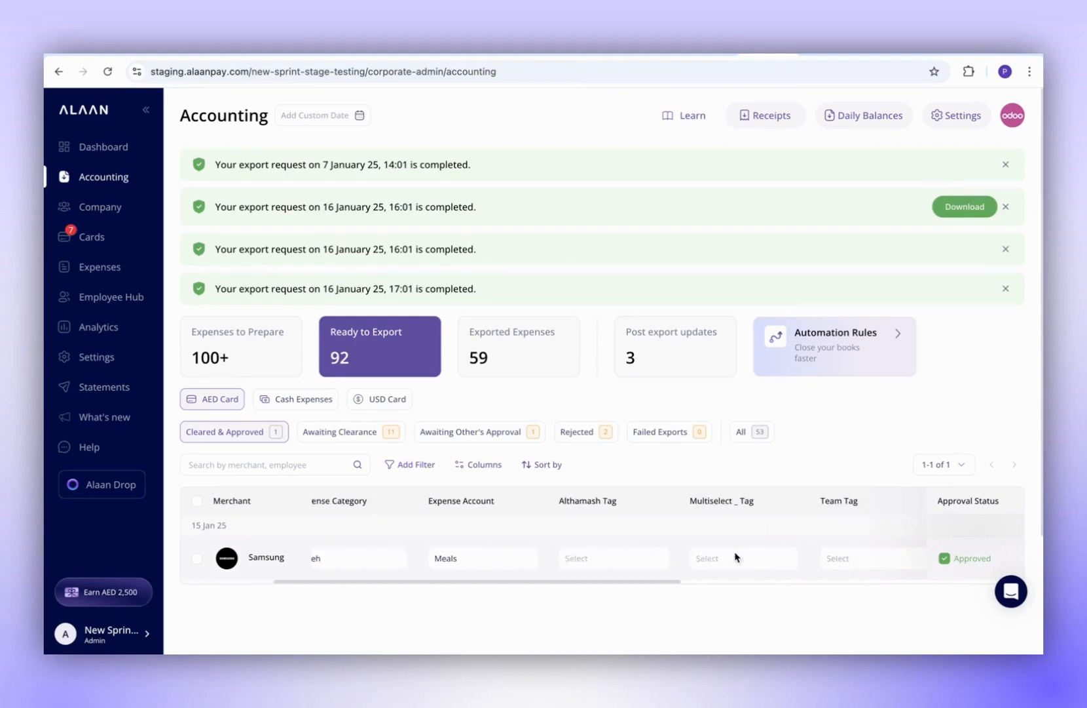
pyautogui.hscroll(5, 736, 556)
pyautogui.hscroll(-10, 735, 557)
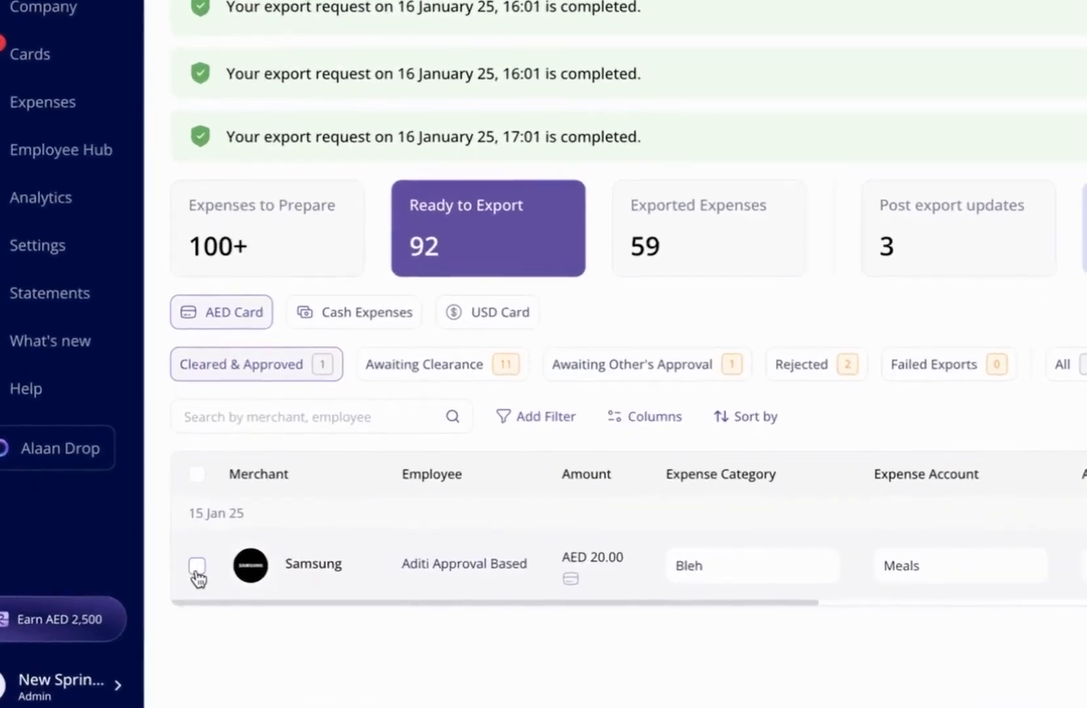
pyautogui.click(196, 561)
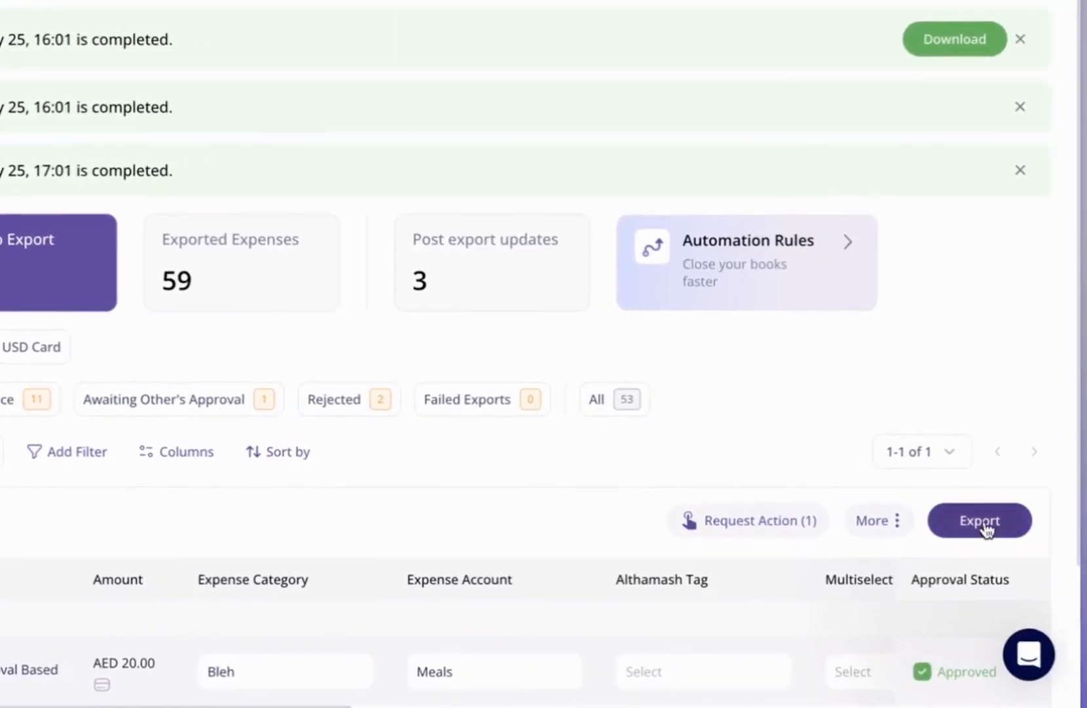
pyautogui.click(996, 521)
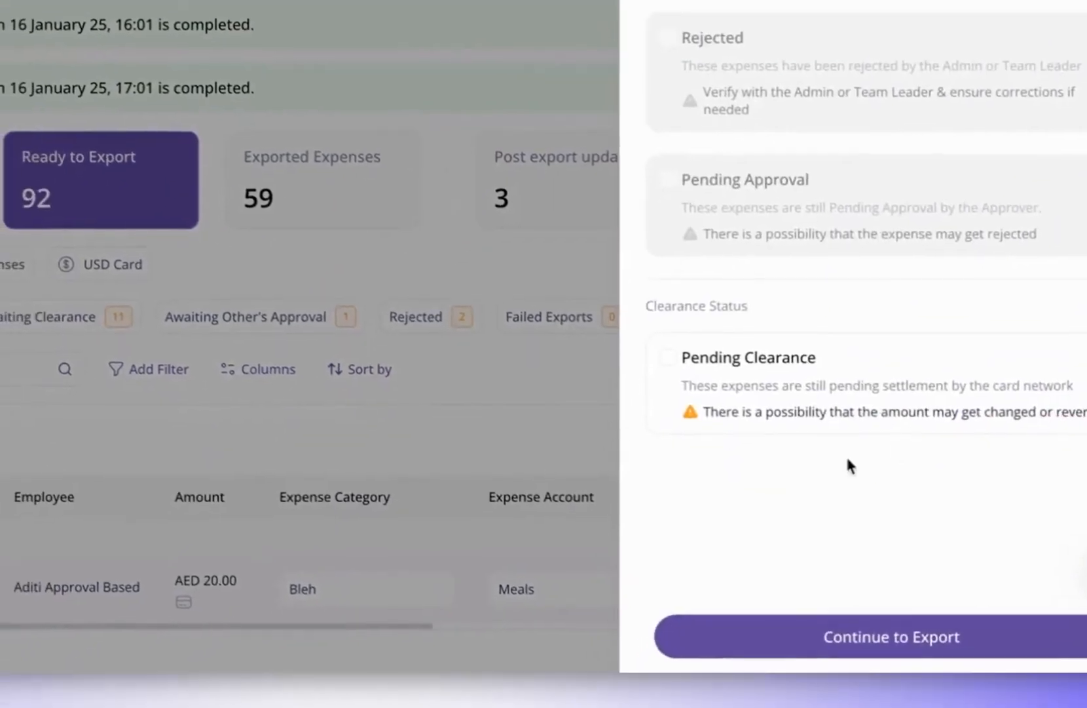
pyautogui.click(845, 635)
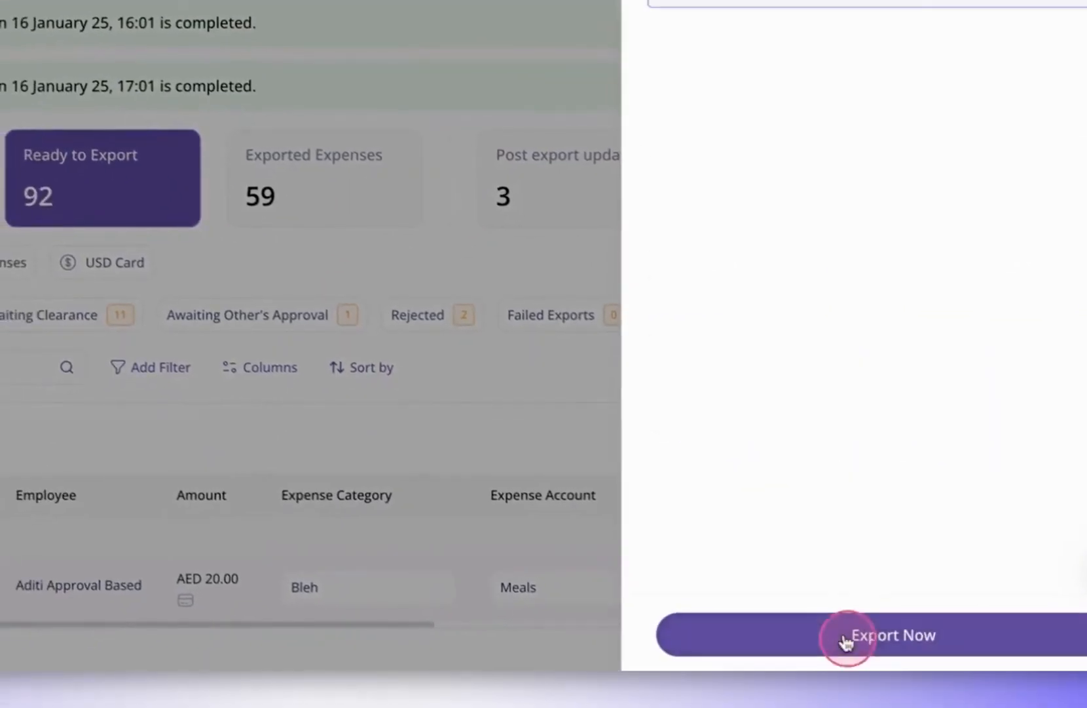
pyautogui.click(893, 634)
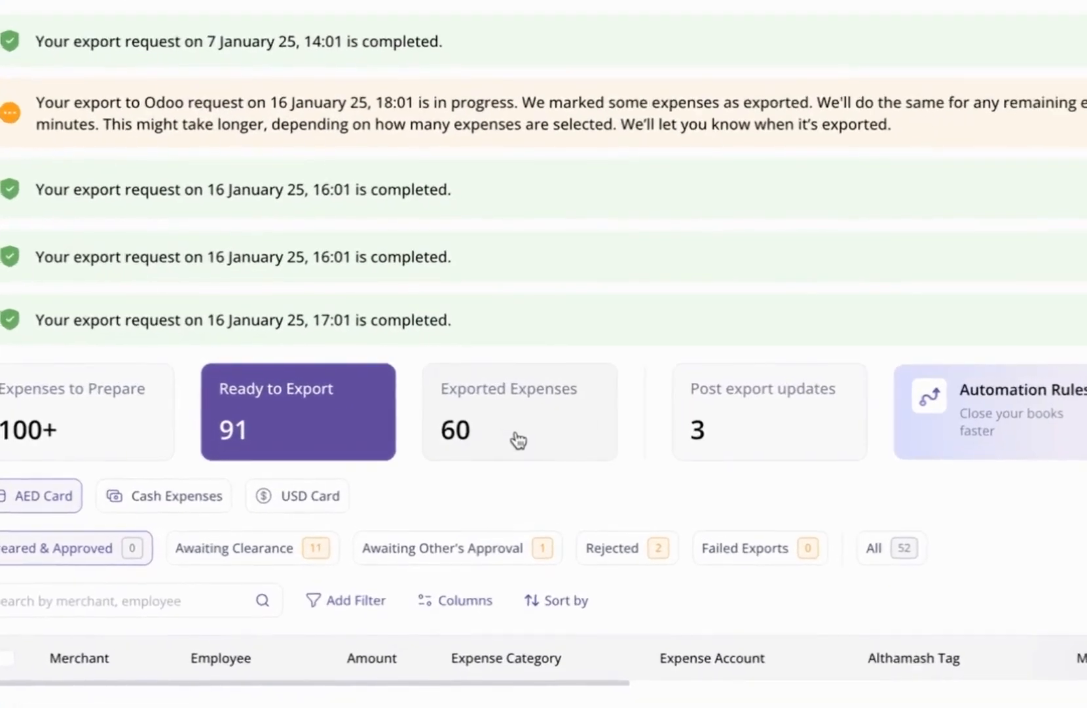
# - Find the Samsung AED 20.00 expense under Exported Expenses, then go to Odoo
pyautogui.click(513, 418)
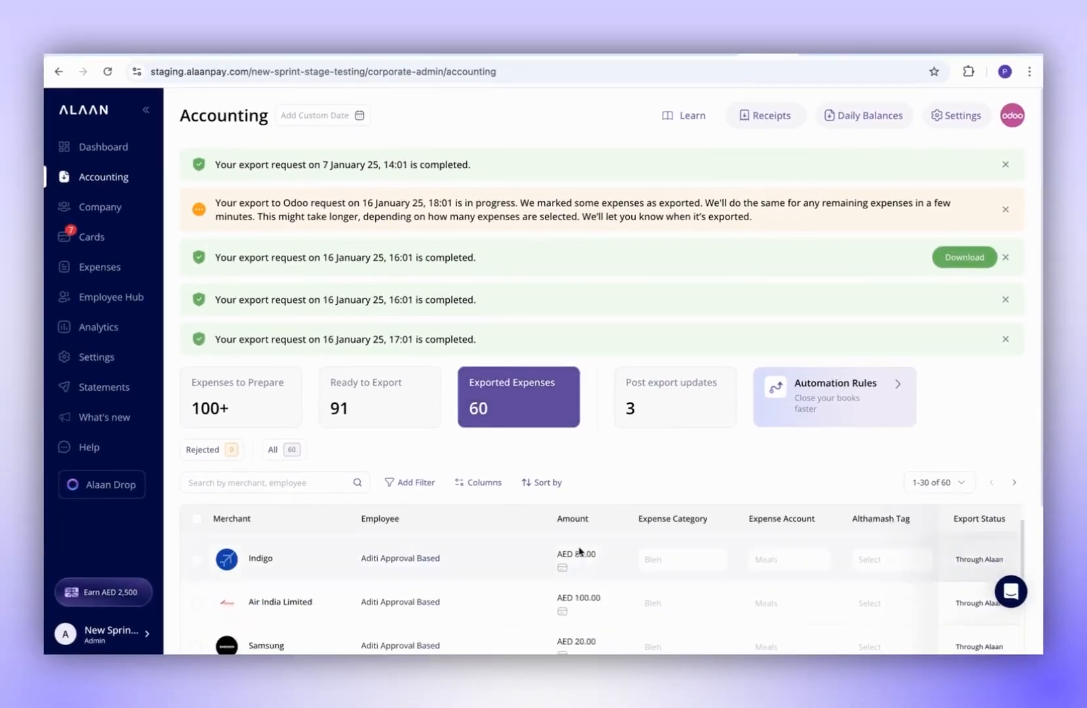
pyautogui.scroll(-2, 579, 552)
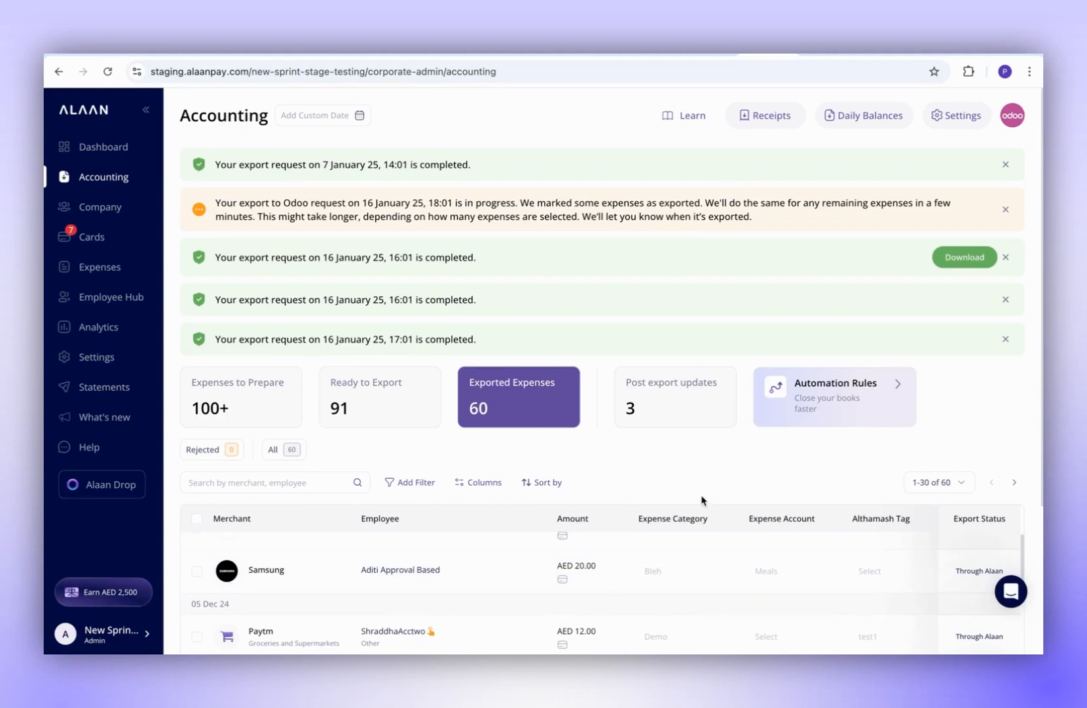
pyautogui.click(936, 55)
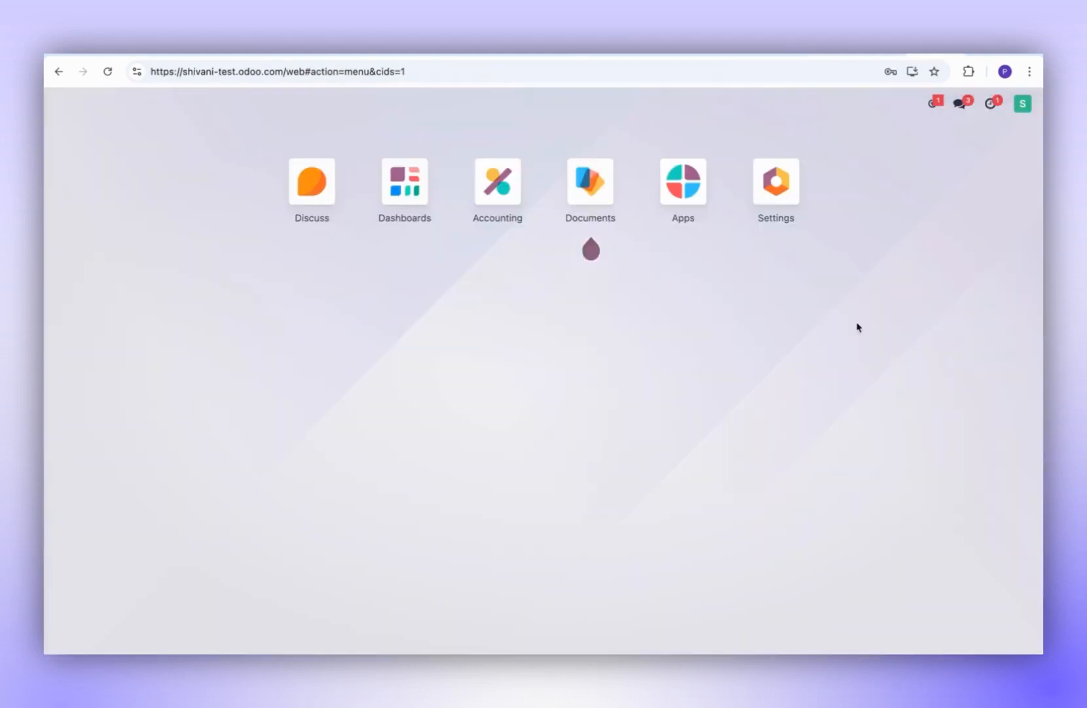
# - Open Accounting > Journal Entries and remove the Posted filter to list all 119 entries
pyautogui.click(496, 194)
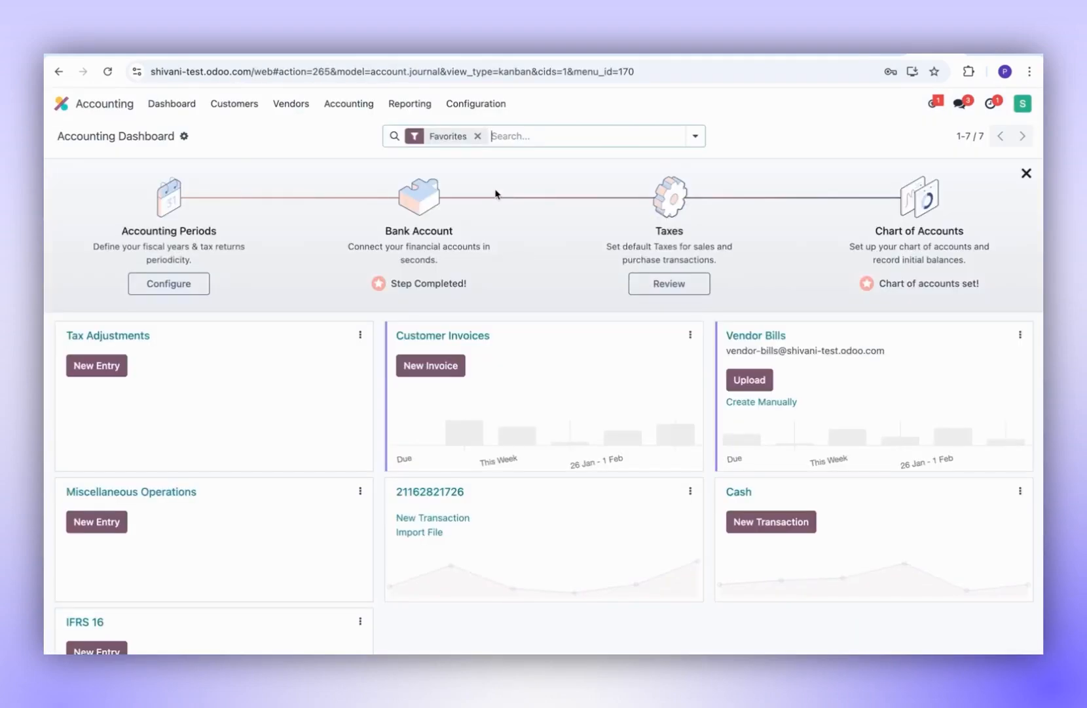
pyautogui.click(346, 105)
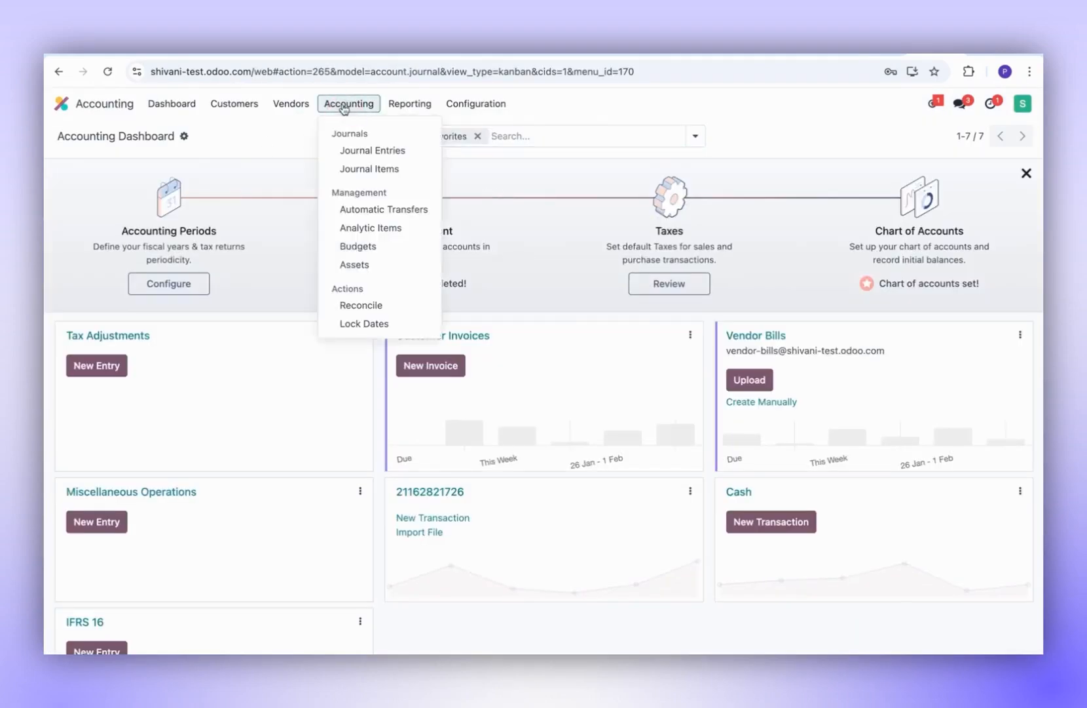
pyautogui.click(355, 152)
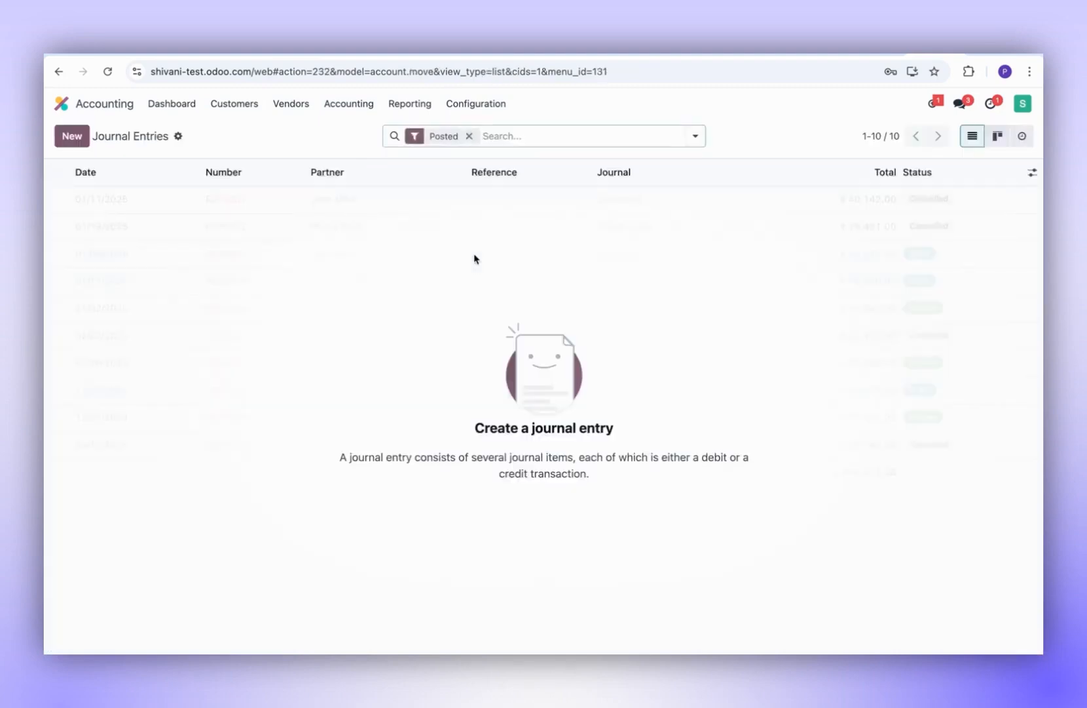
pyautogui.click(469, 135)
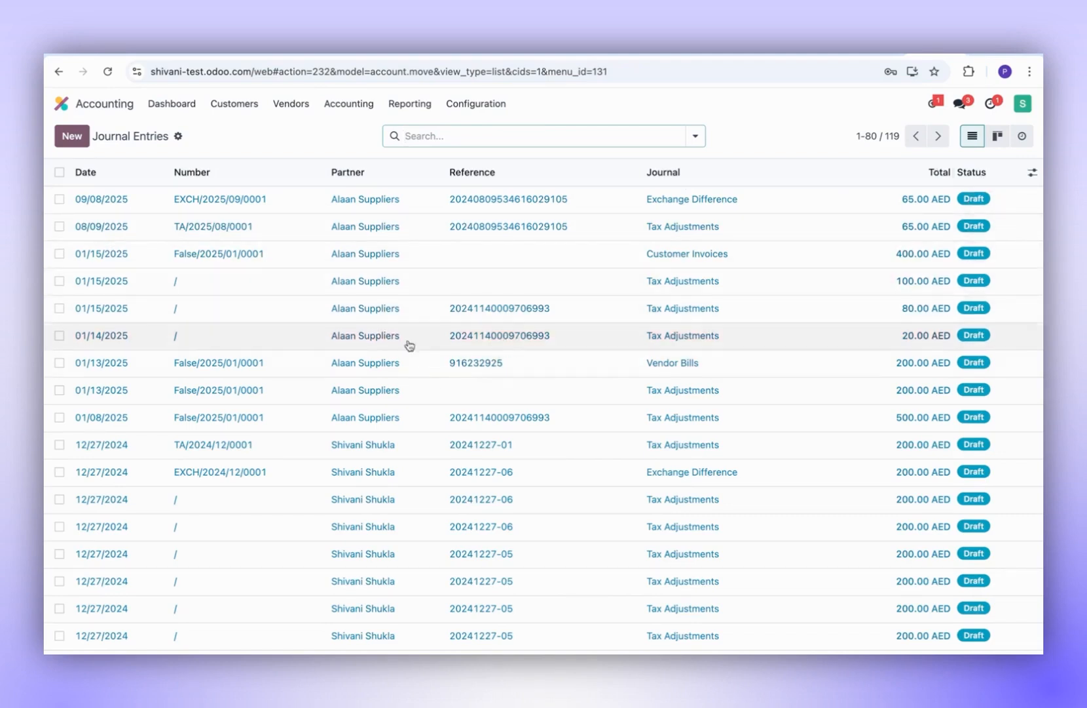
# - Open the 01/14/2025 20.00 AED draft entry and view its attached receipt PDF
pyautogui.click(284, 345)
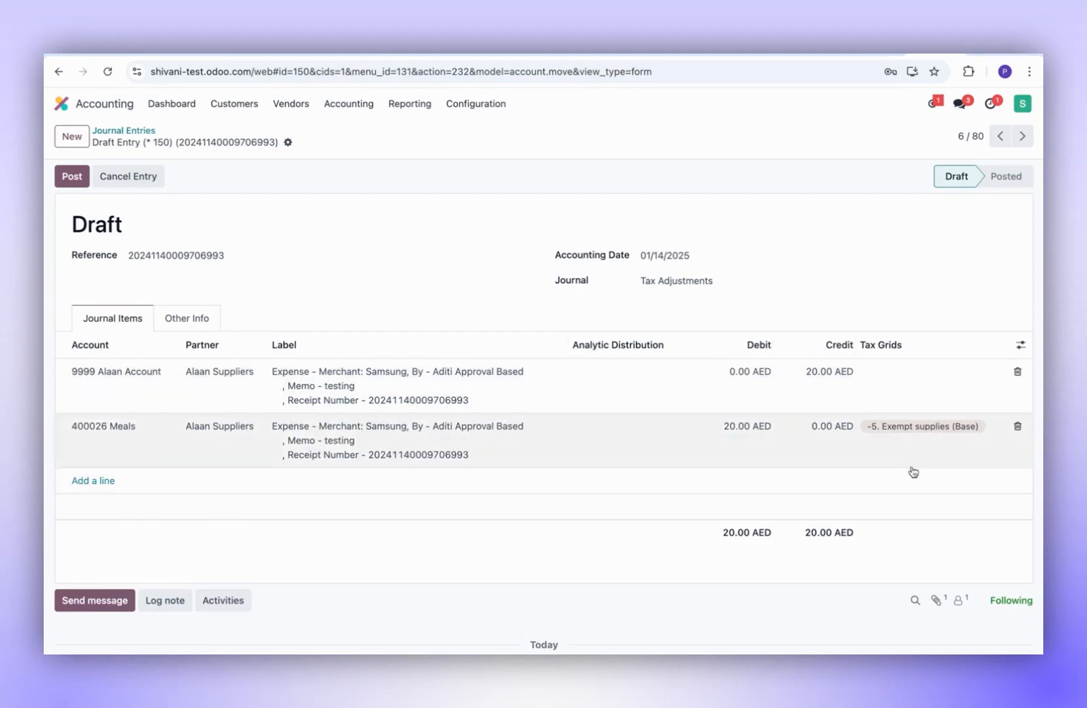
pyautogui.scroll(-2, 780, 526)
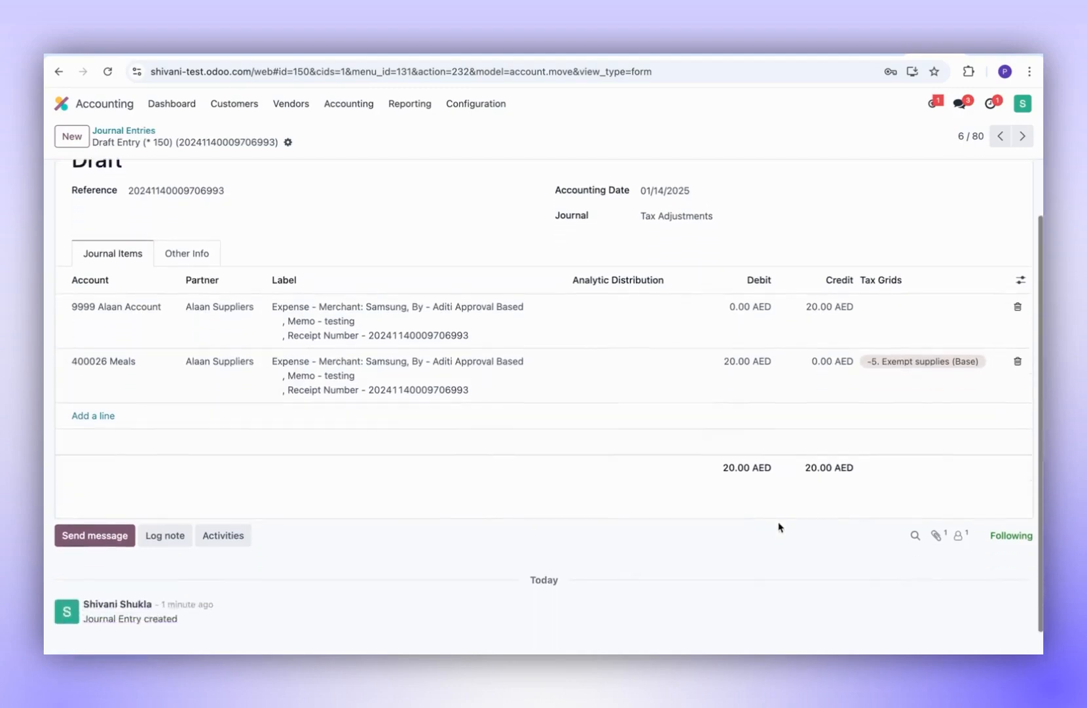
pyautogui.click(938, 524)
pyautogui.click(151, 601)
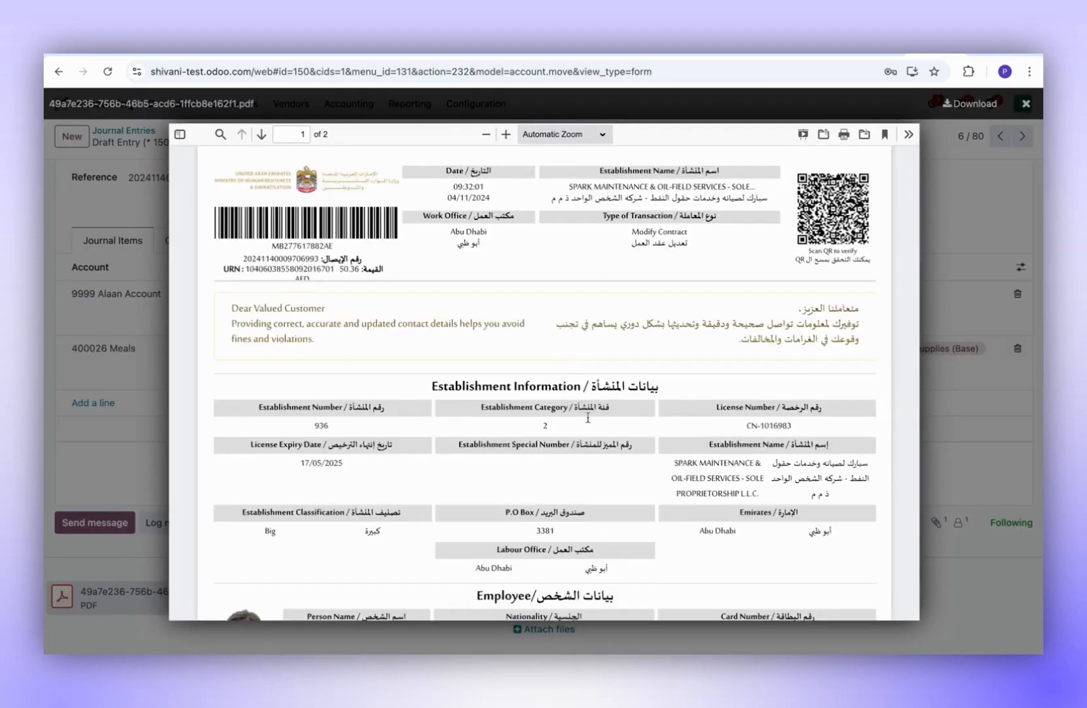
pyautogui.scroll(-12, 588, 416)
pyautogui.scroll(12, 589, 420)
pyautogui.click(955, 348)
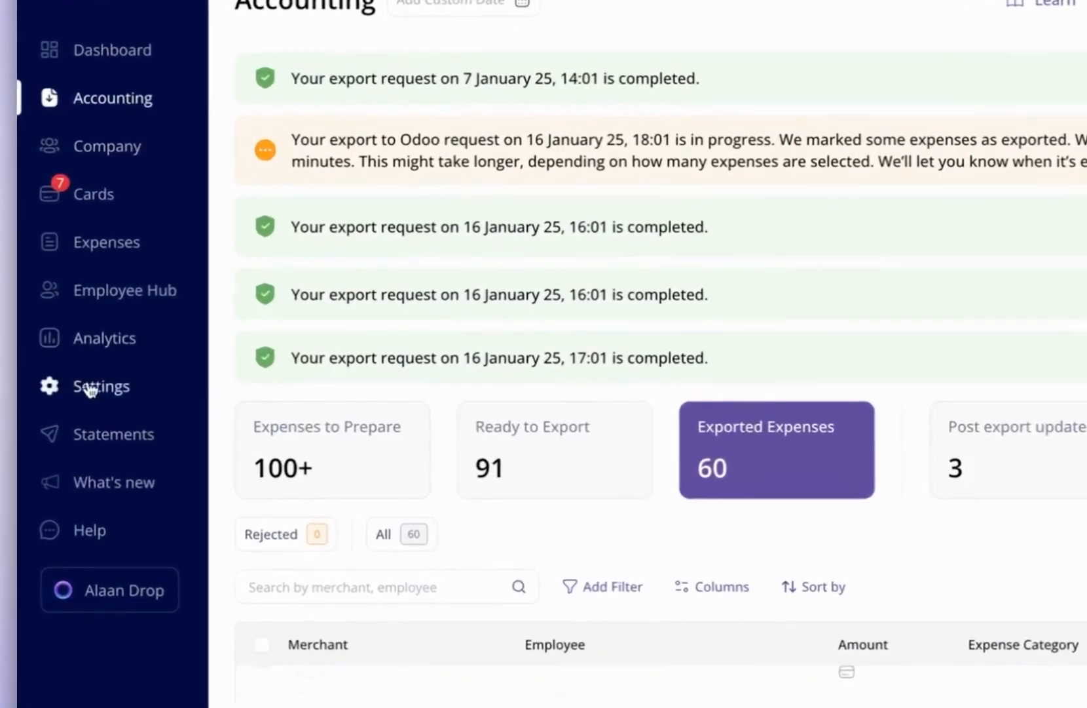
# - Open the Odoo integration card from Alaan's Settings to view Accounting Integrations
pyautogui.click(89, 357)
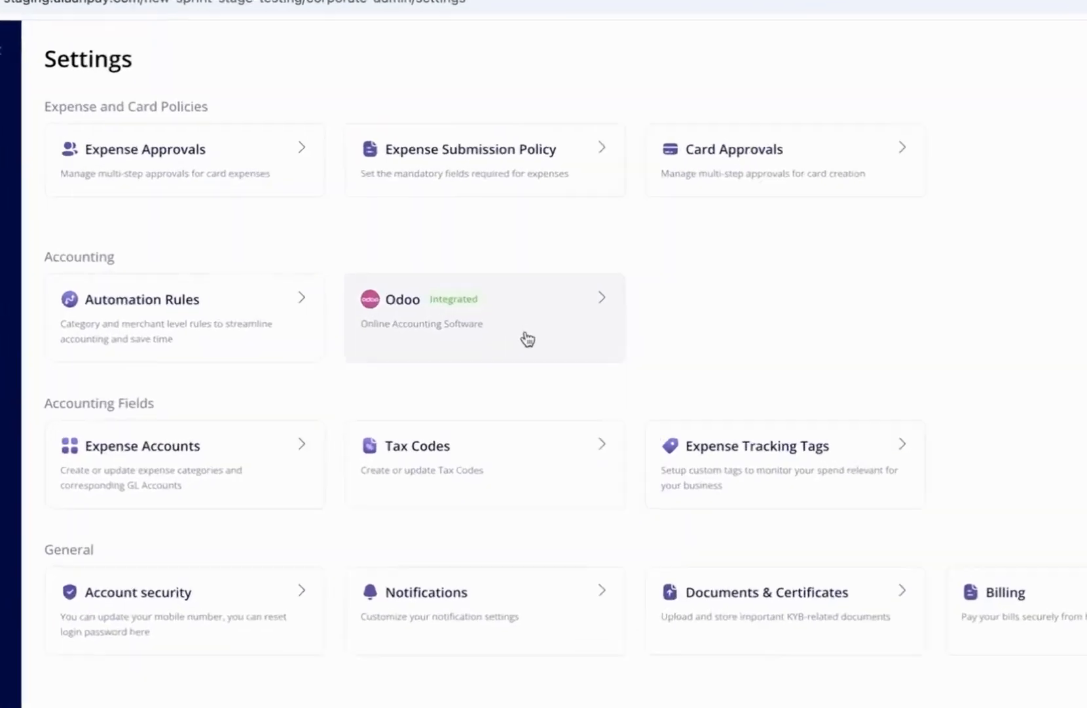
pyautogui.click(521, 311)
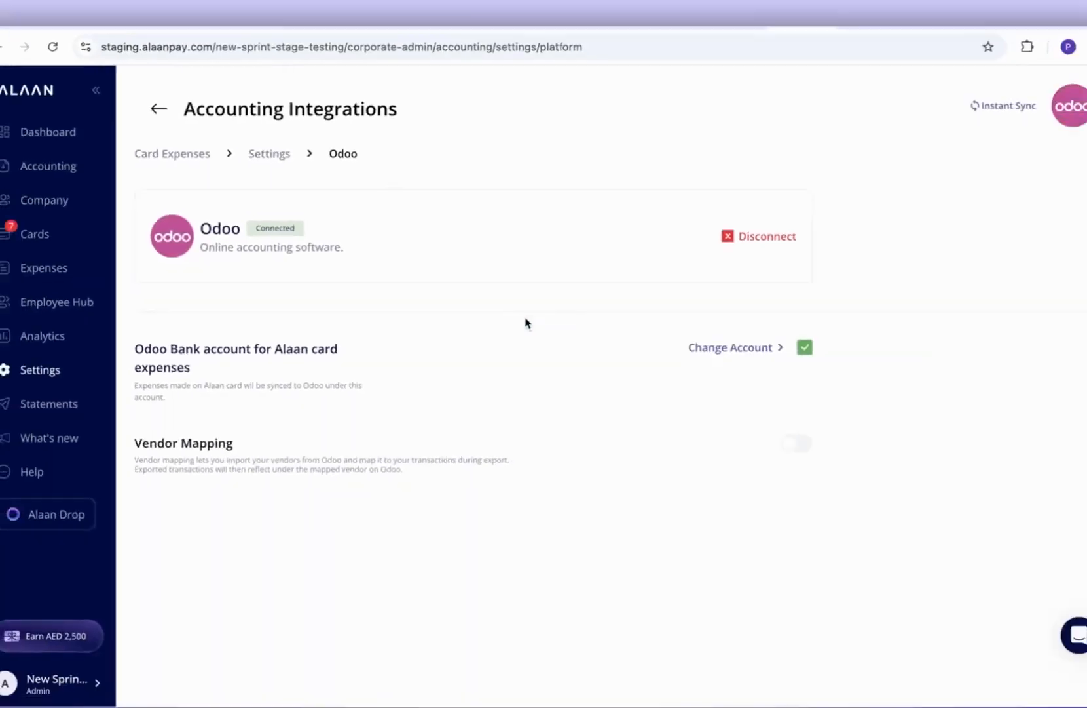